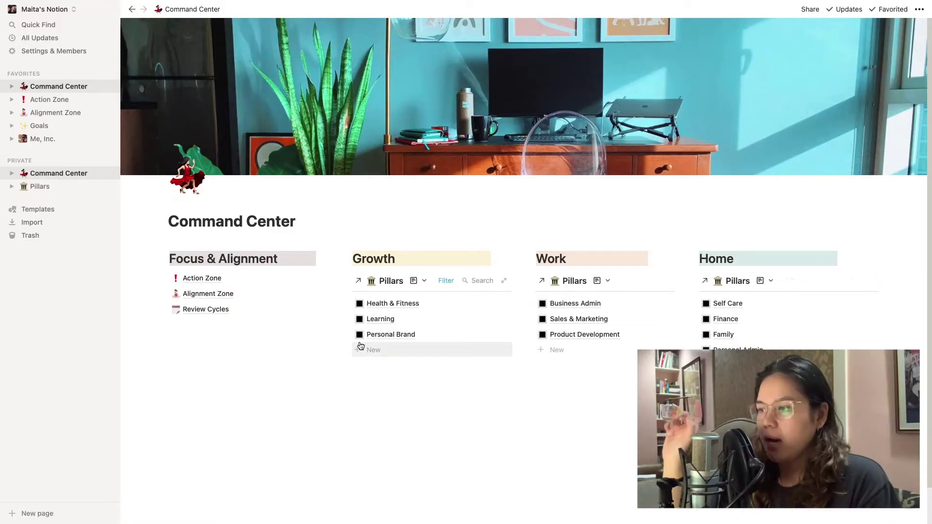
Step: Open the Action Zone page under Focus & Alignment and scroll down through it
click(211, 280)
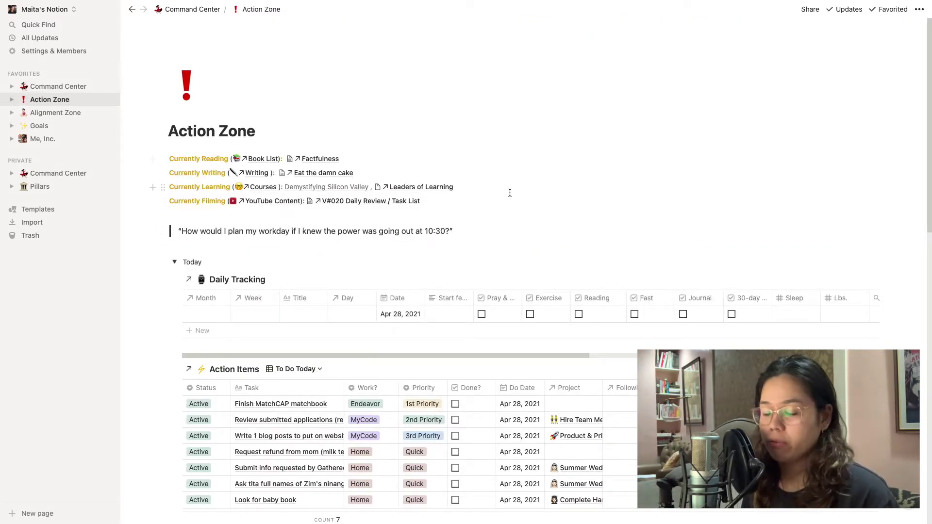
scroll(603, 220, down, 2)
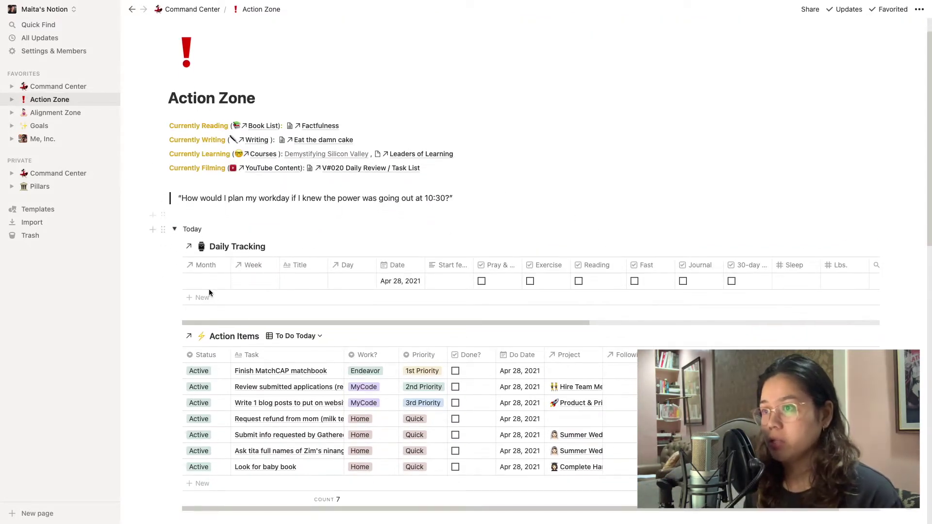
scroll(614, 322, down, 7)
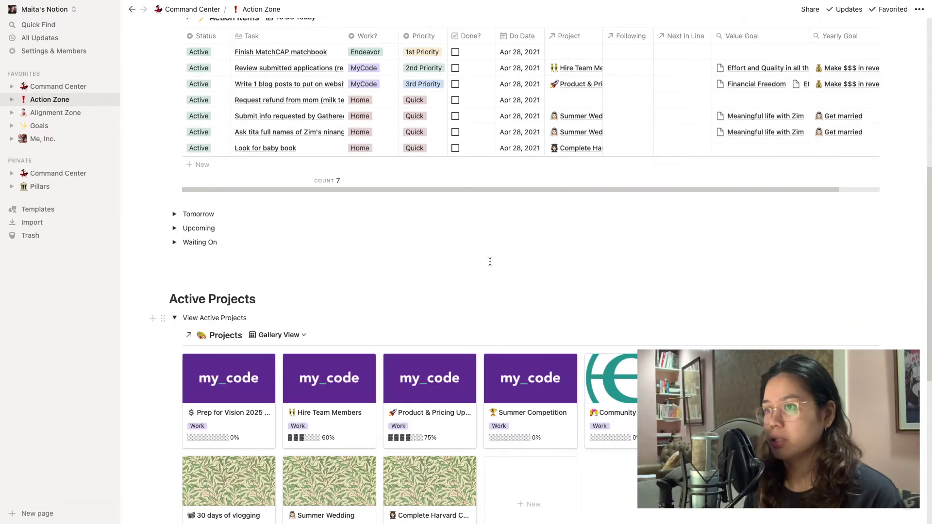
scroll(330, 356, down, 4)
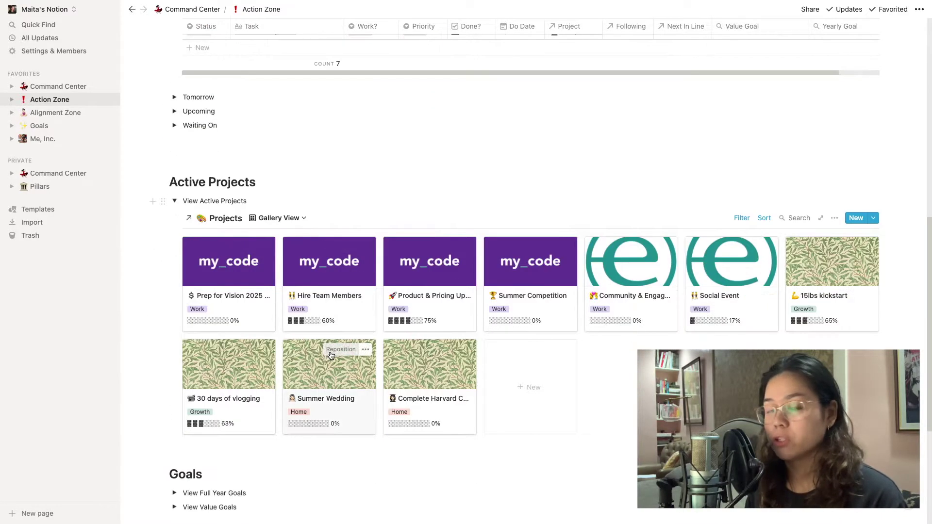
scroll(331, 356, down, 5)
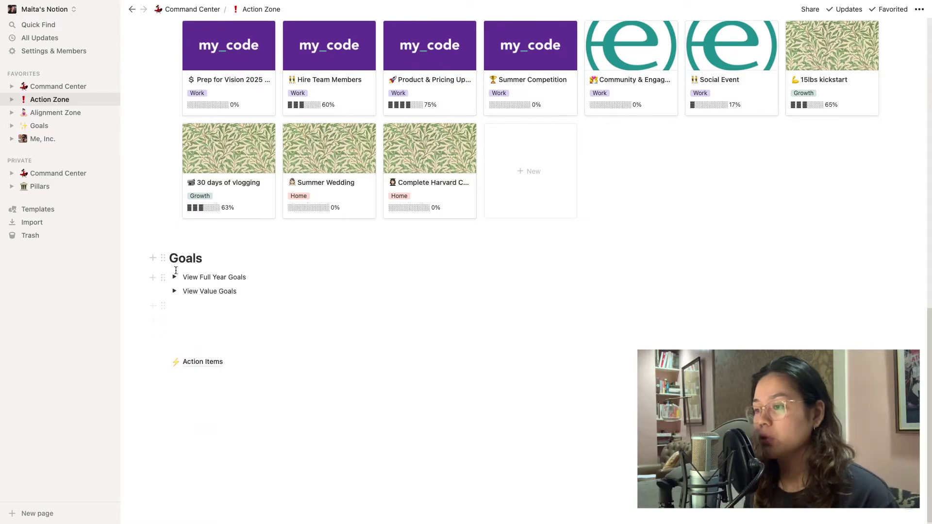
Step: Expand and collapse the Full Year Goals and Value Goals galleries, then return to the top
click(174, 277)
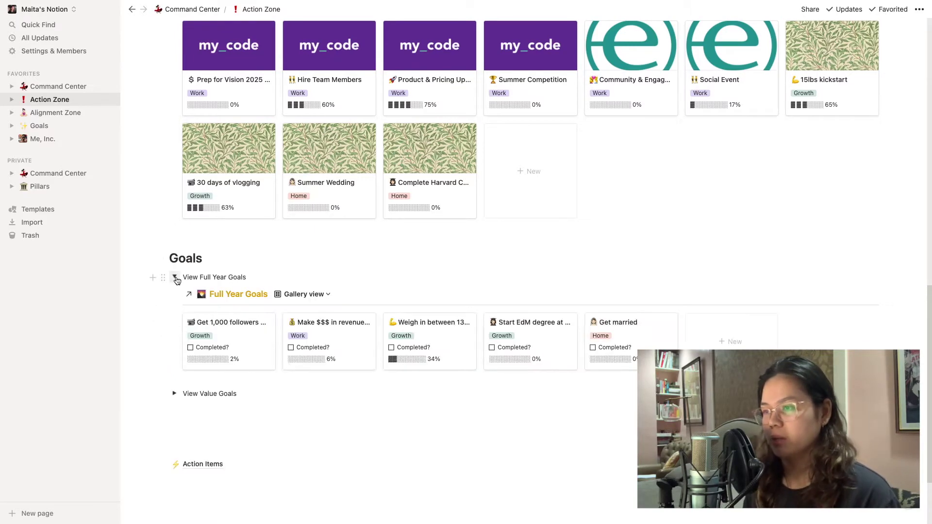
click(175, 277)
click(175, 291)
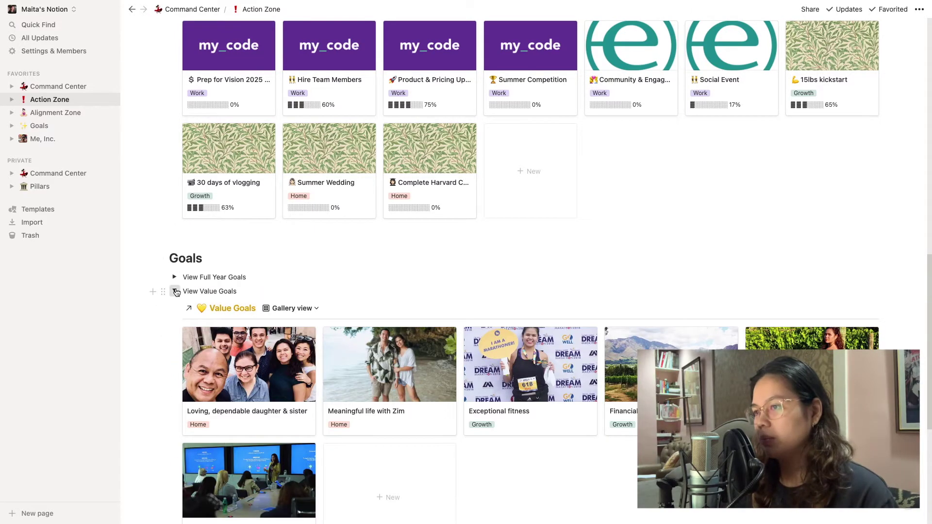
click(175, 291)
scroll(637, 310, up, 15)
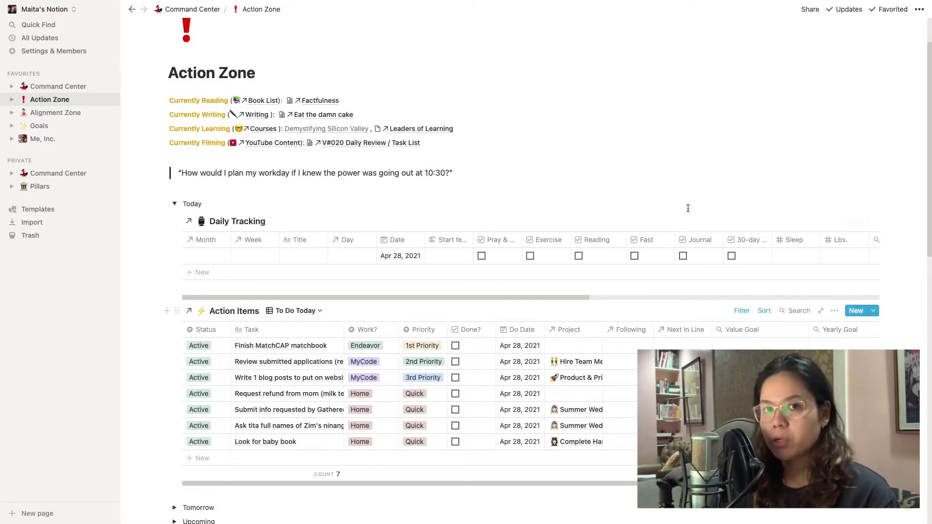
scroll(688, 209, up, 2)
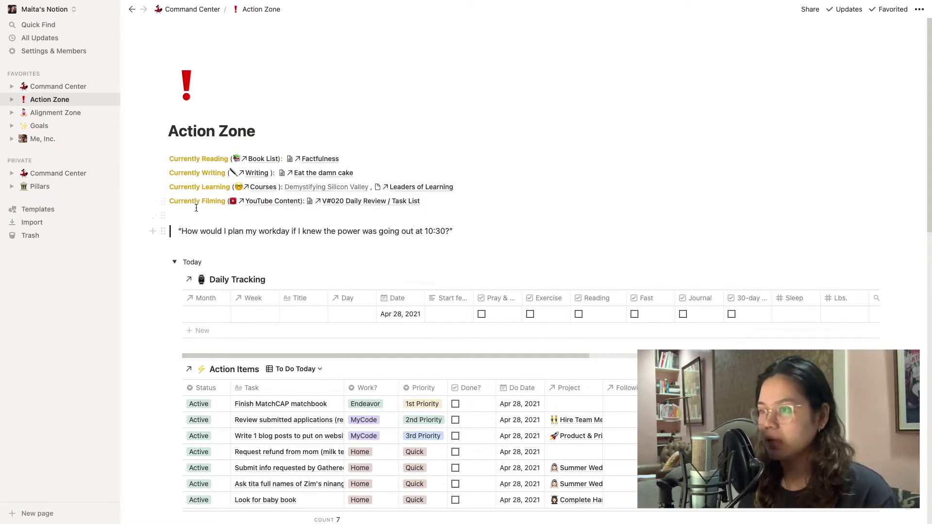
drag(173, 200, 463, 203)
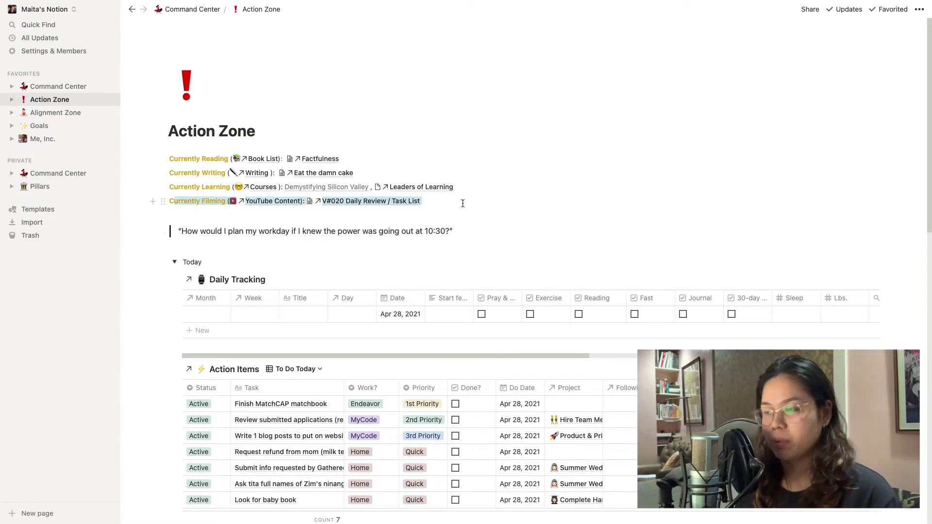
click(463, 204)
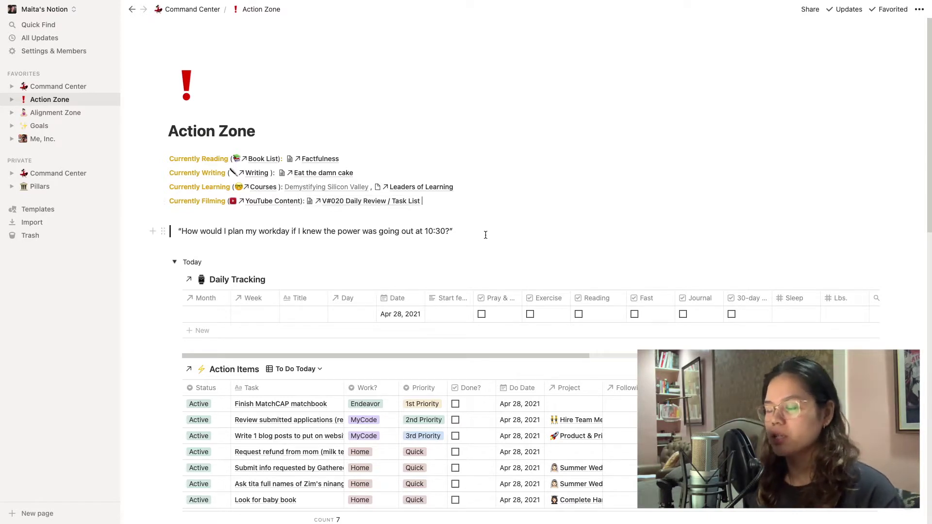
drag(490, 231, 117, 235)
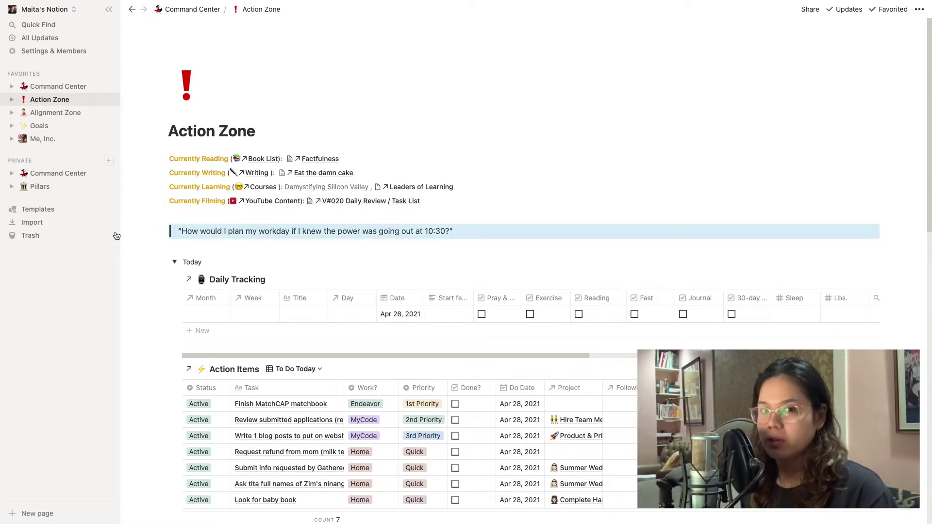
click(208, 232)
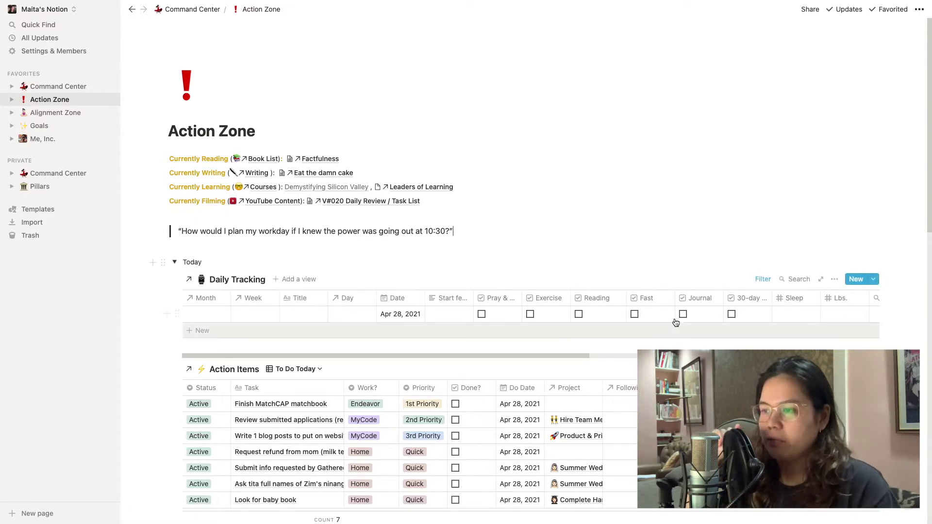
Step: Link April 2021 as the Month and the April 25 - May 1 week for today's row
click(204, 311)
text(april)
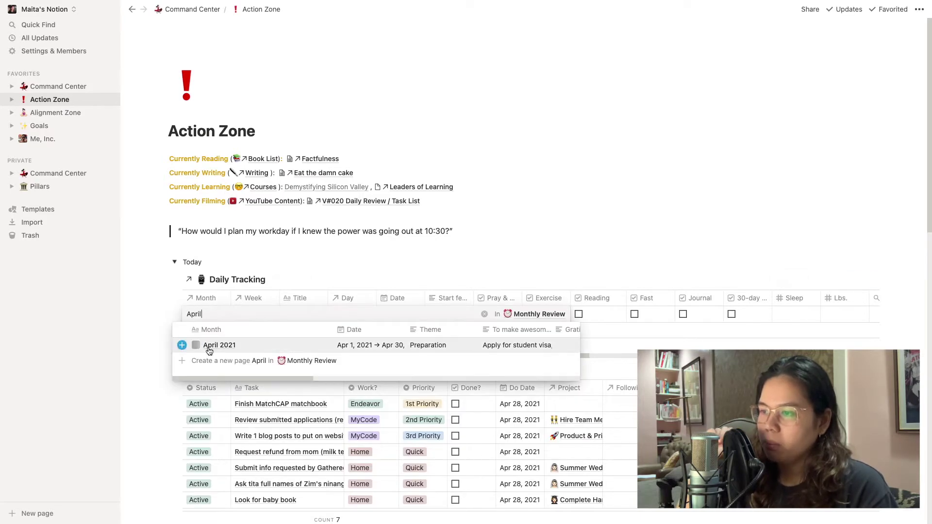
key(Return)
key(Escape)
click(264, 319)
text(april 25)
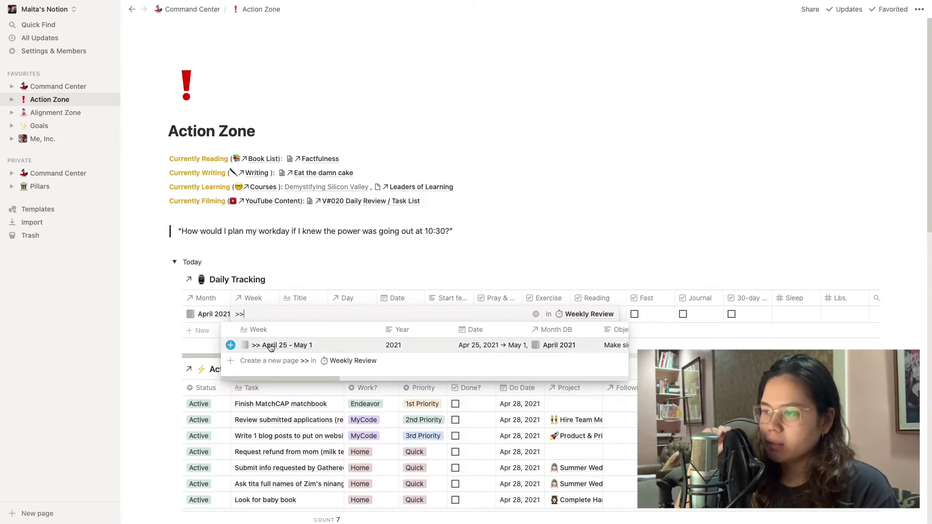
key(Return)
key(Escape)
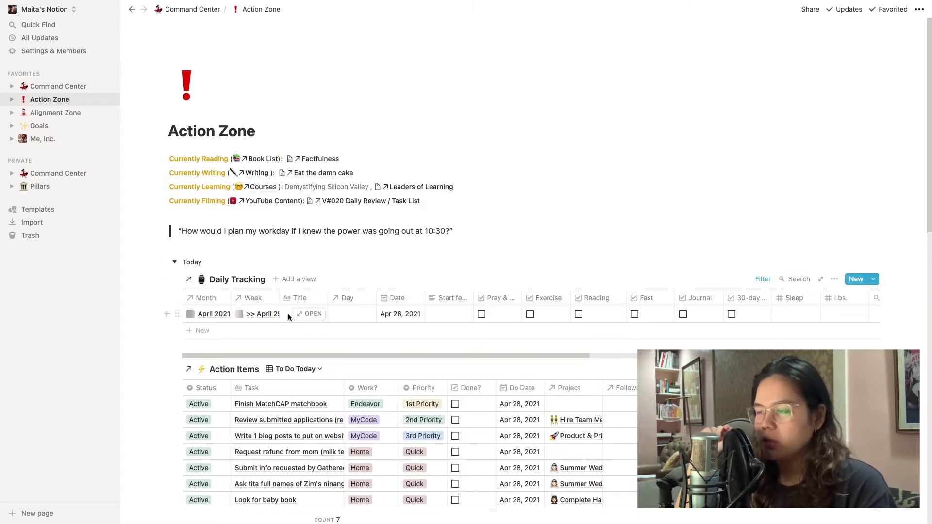
Step: Title the row April 28, link Wednesday Apr 28 as Day, and paste a sleepy Start feeling emoji
click(288, 315)
text(April 28)
key(Return)
click(342, 318)
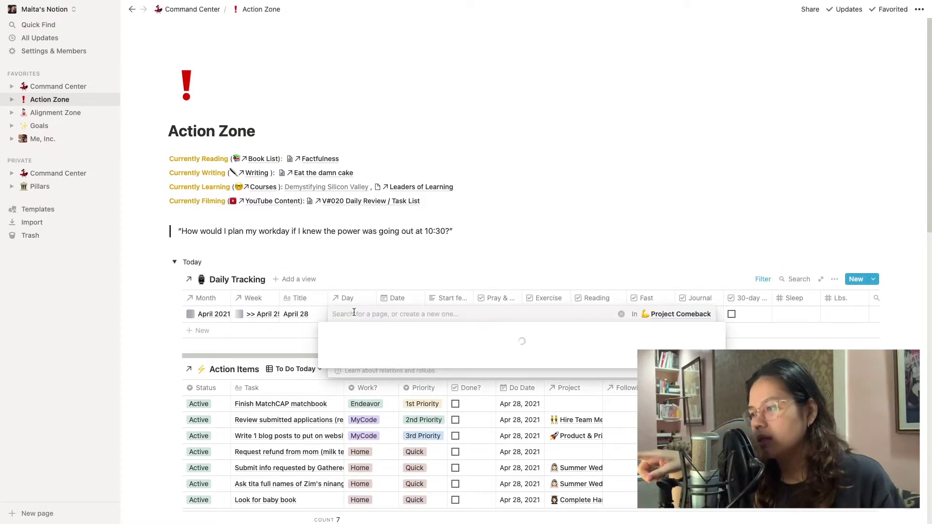
text(Wedn)
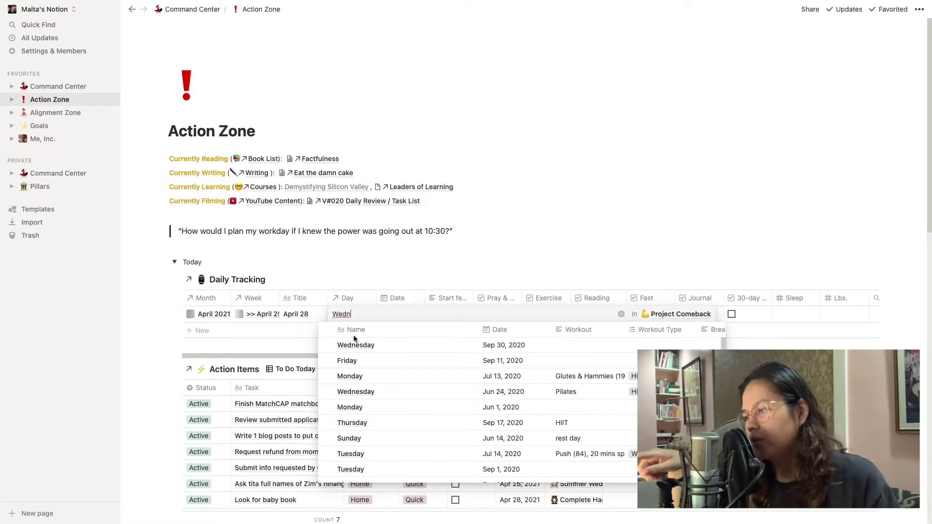
text(esday)
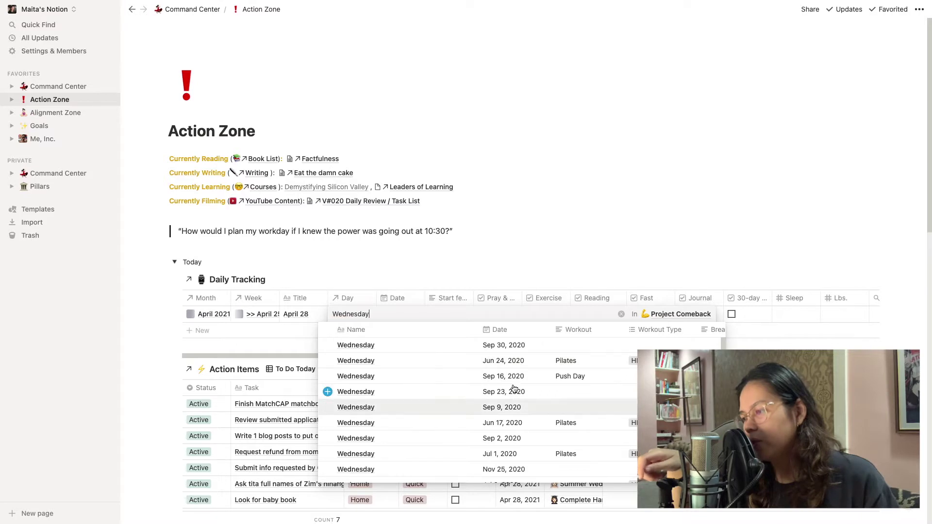
scroll(520, 453, down, 2)
scroll(520, 453, down, 5)
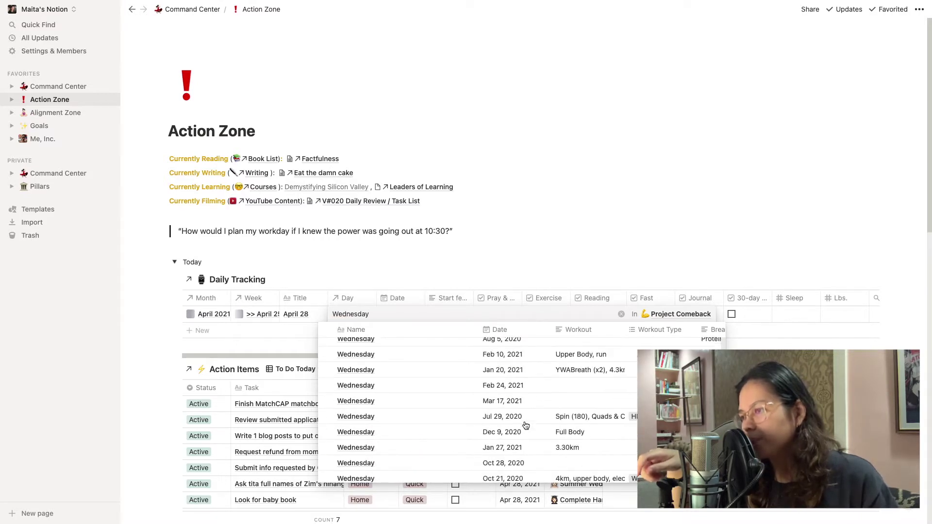
click(413, 446)
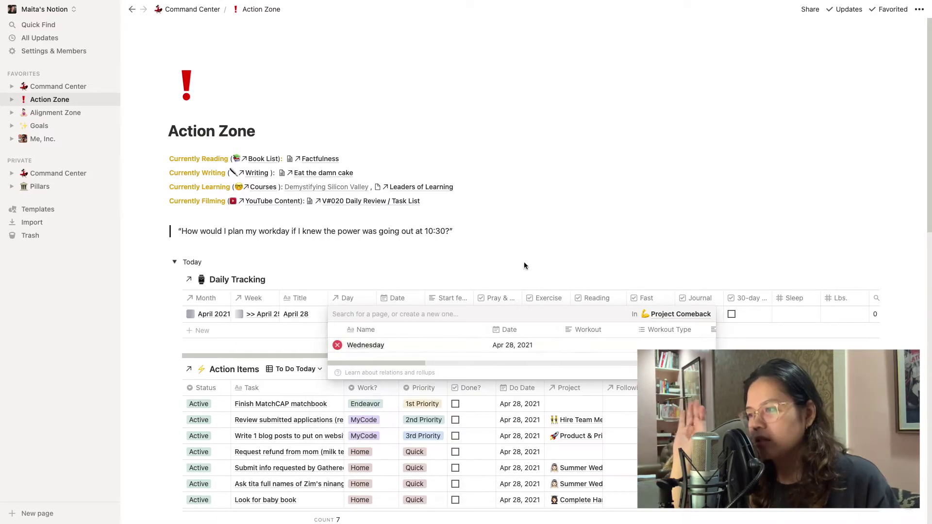
click(524, 261)
click(447, 315)
text(😴)
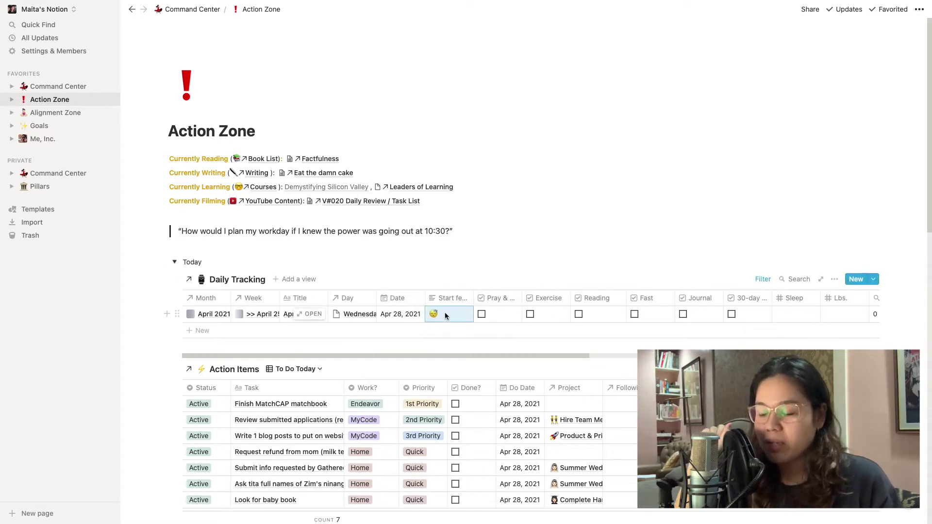
scroll(444, 314, right, 5)
scroll(442, 314, left, 5)
scroll(437, 315, right, 5)
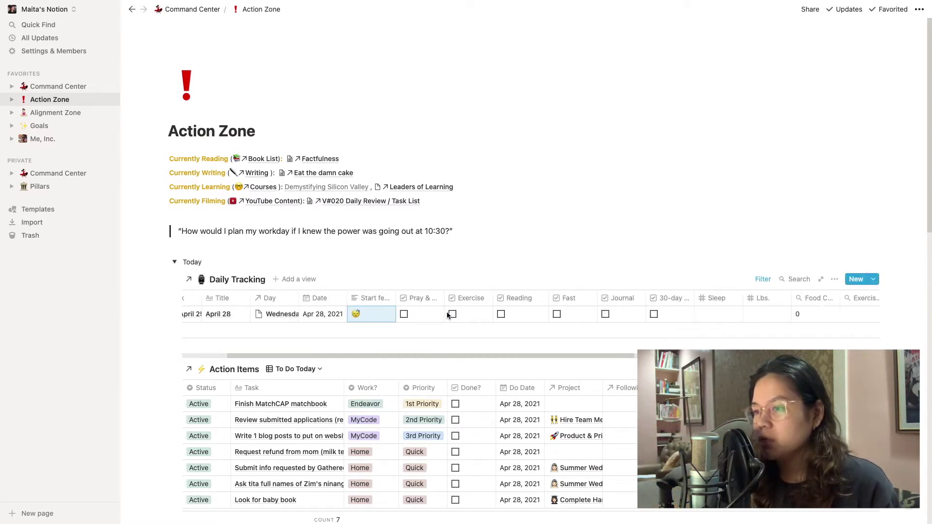
scroll(435, 310, right, 2)
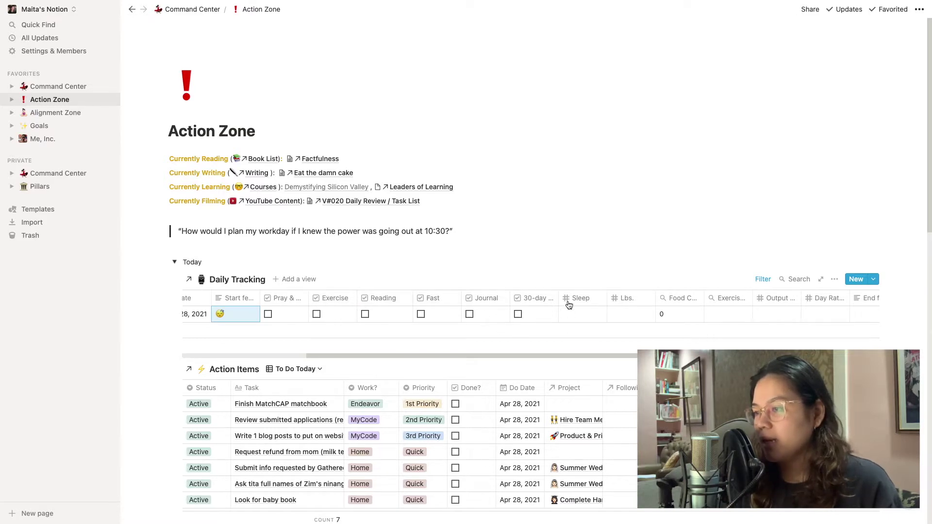
scroll(626, 312, right, 4)
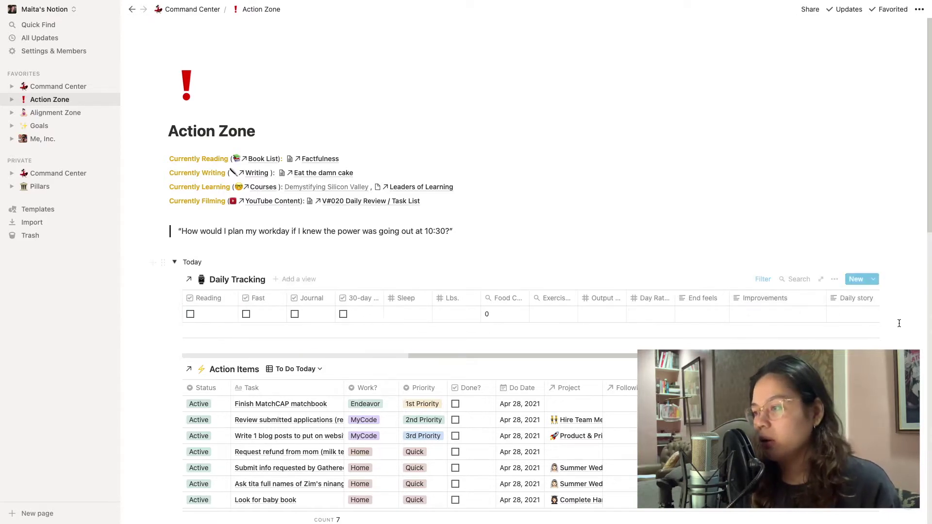
scroll(796, 315, left, 8)
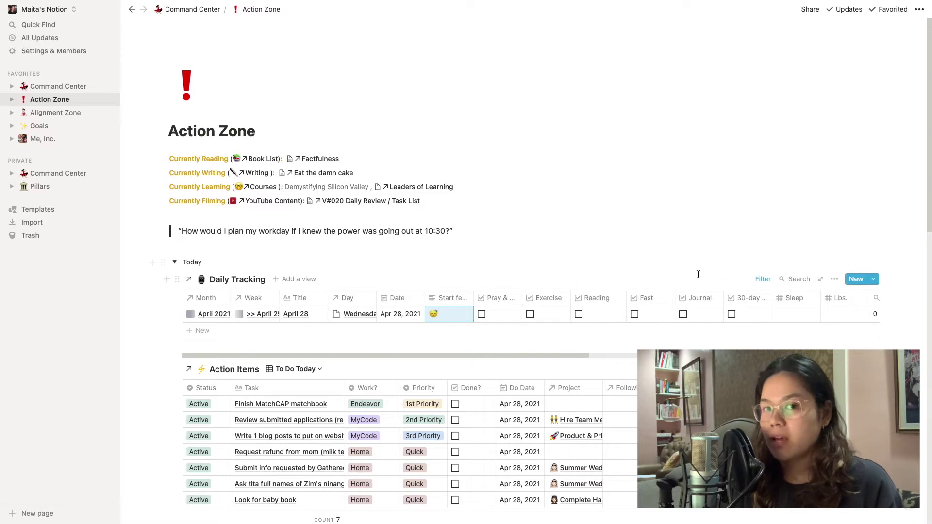
scroll(534, 306, right, 2)
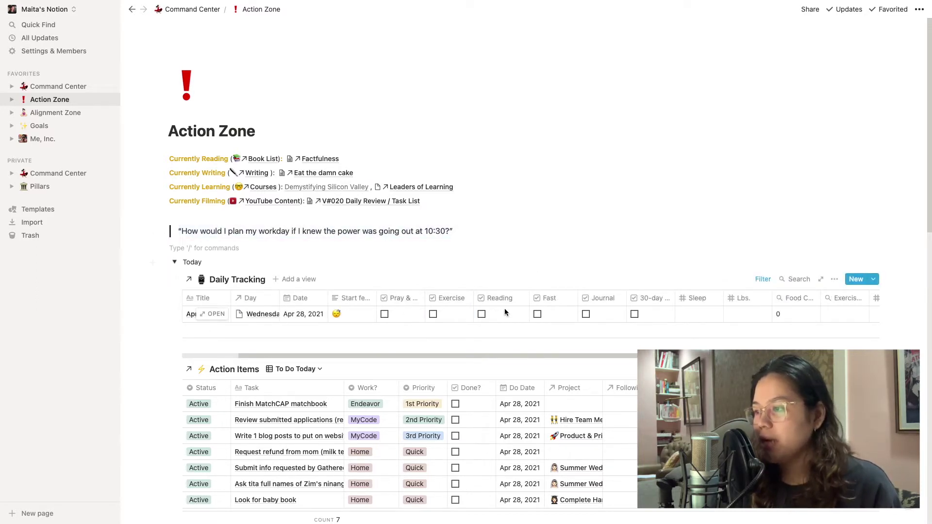
scroll(827, 316, right, 2)
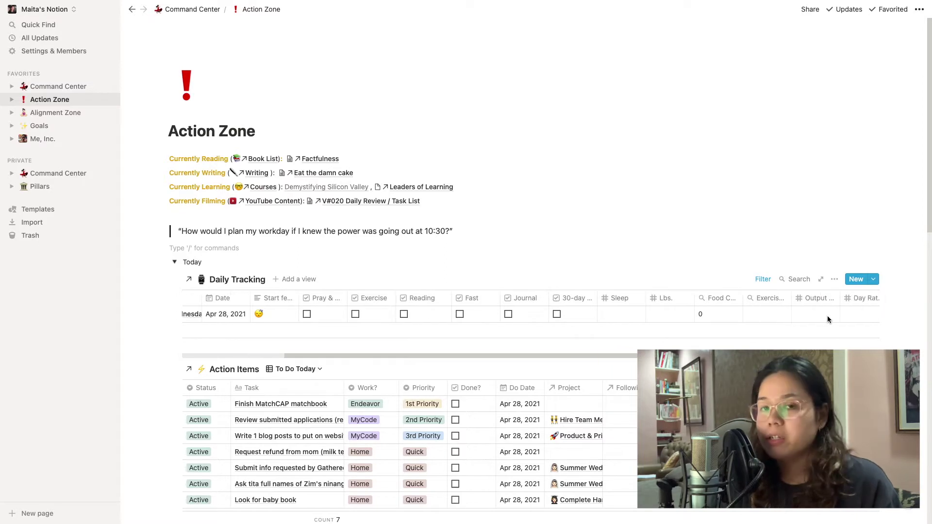
scroll(827, 315, left, 4)
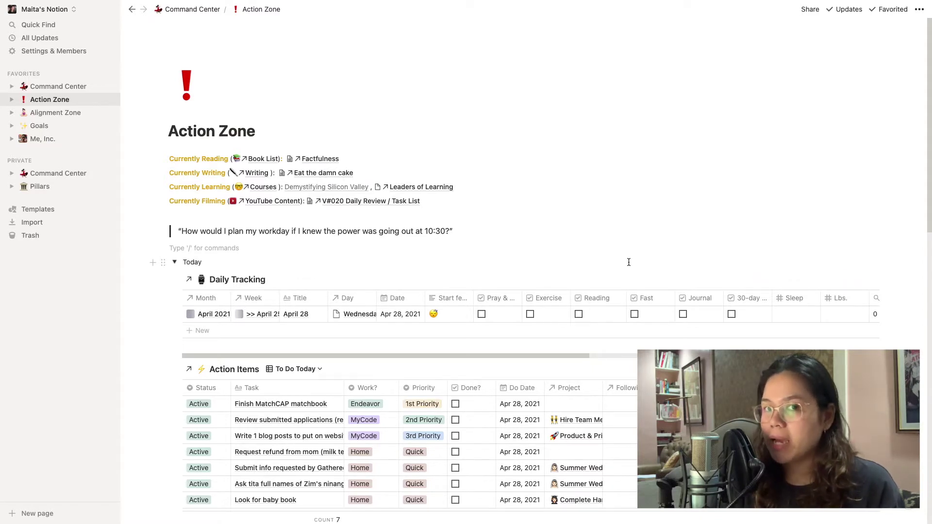
scroll(583, 263, down, 3)
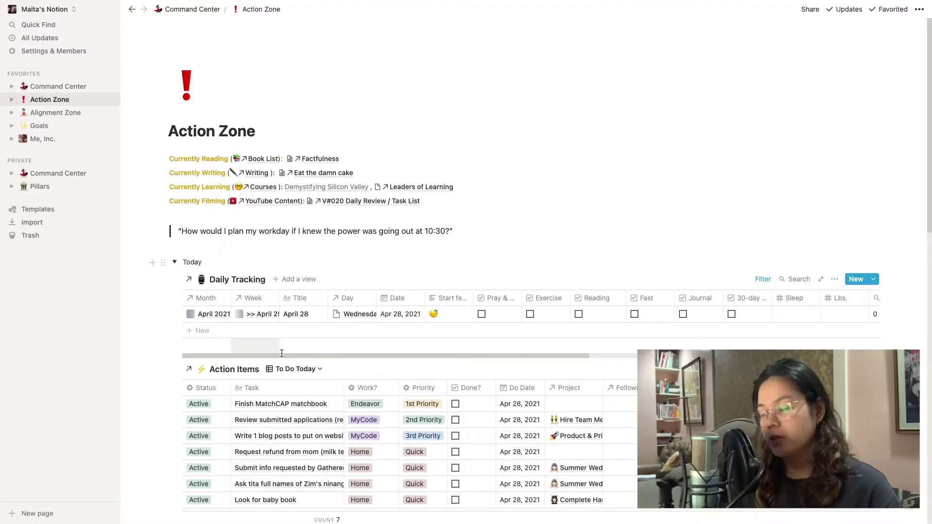
Step: Check the prayer and Fast boxes in today's Daily Tracking row
drag(282, 354, 613, 167)
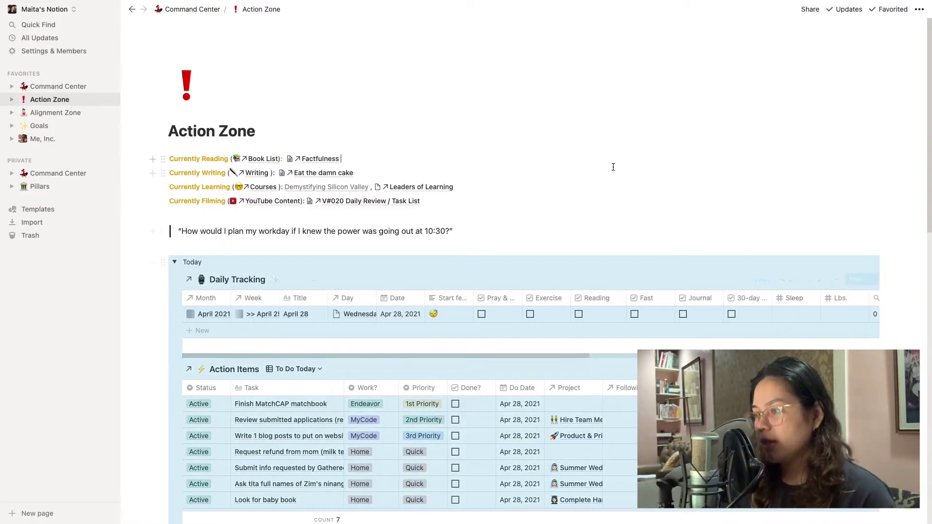
click(613, 167)
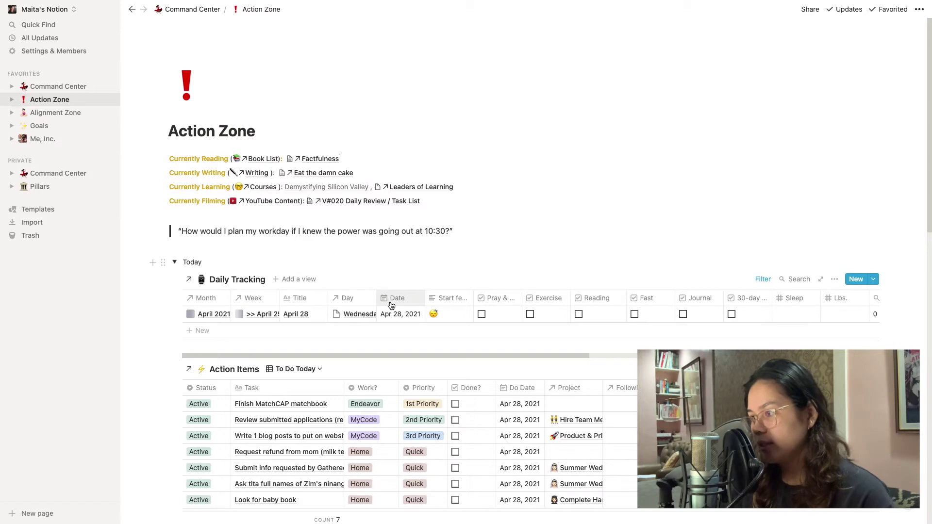
click(482, 314)
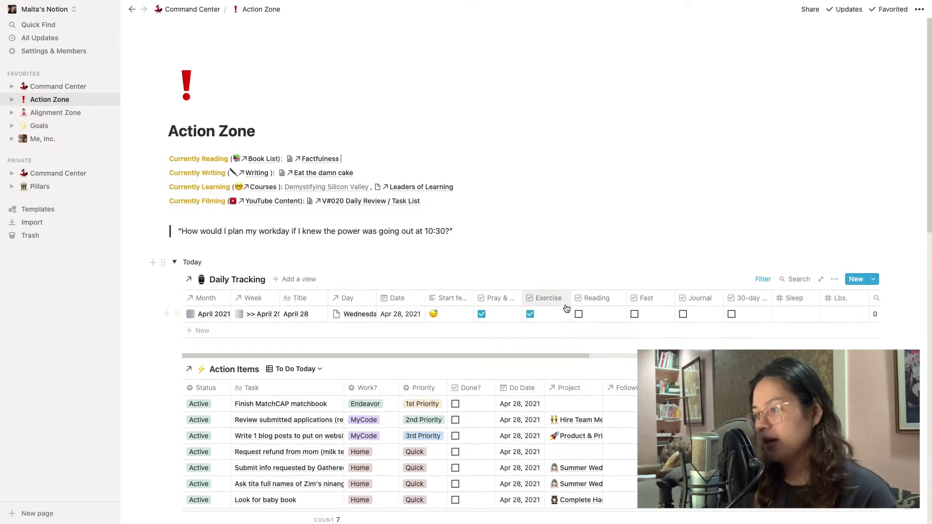
scroll(539, 313, right, 3)
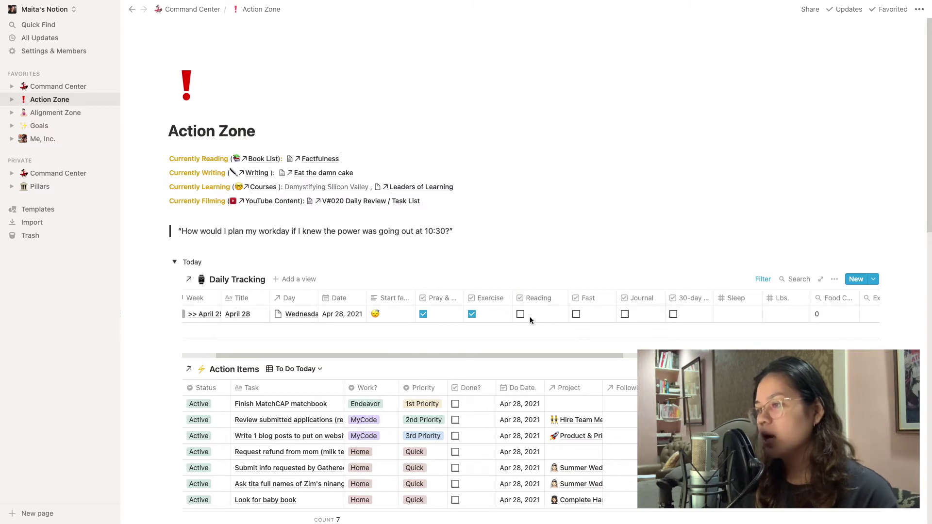
scroll(529, 317, right, 2)
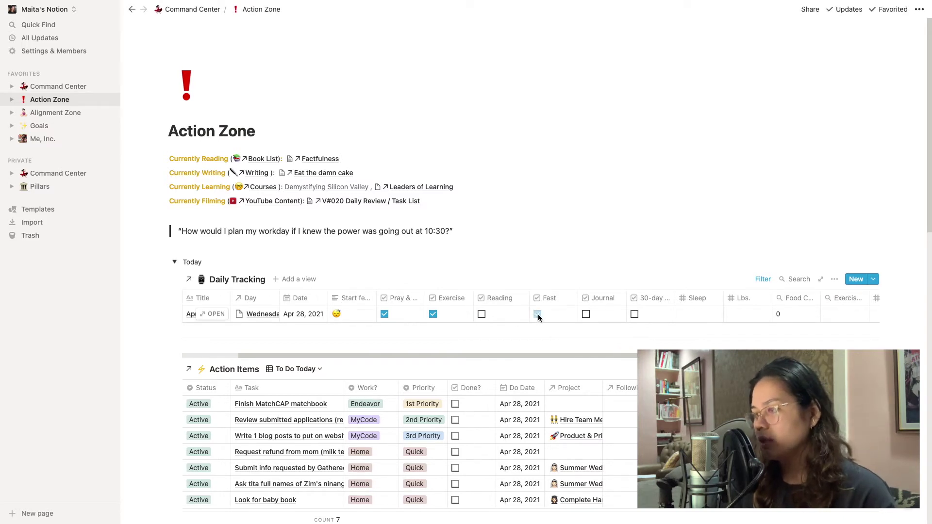
click(538, 313)
scroll(538, 314, right, 2)
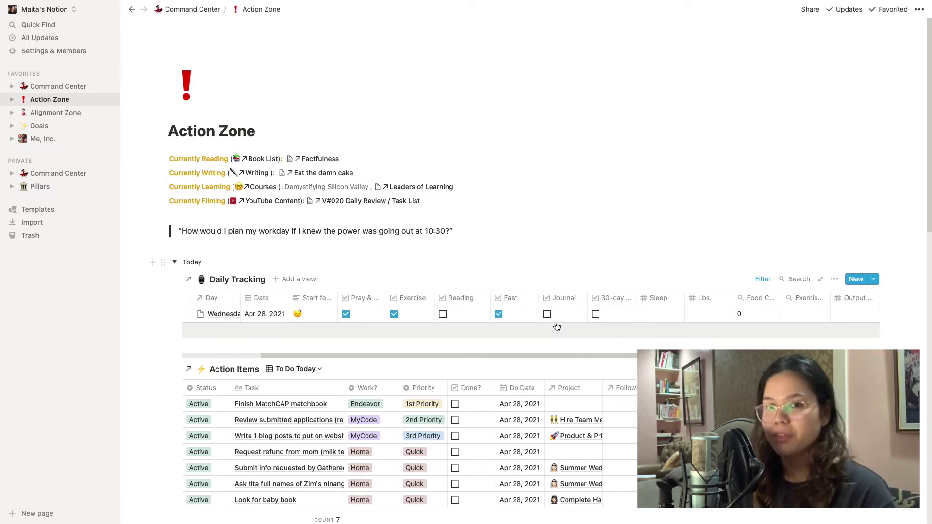
scroll(563, 320, right, 4)
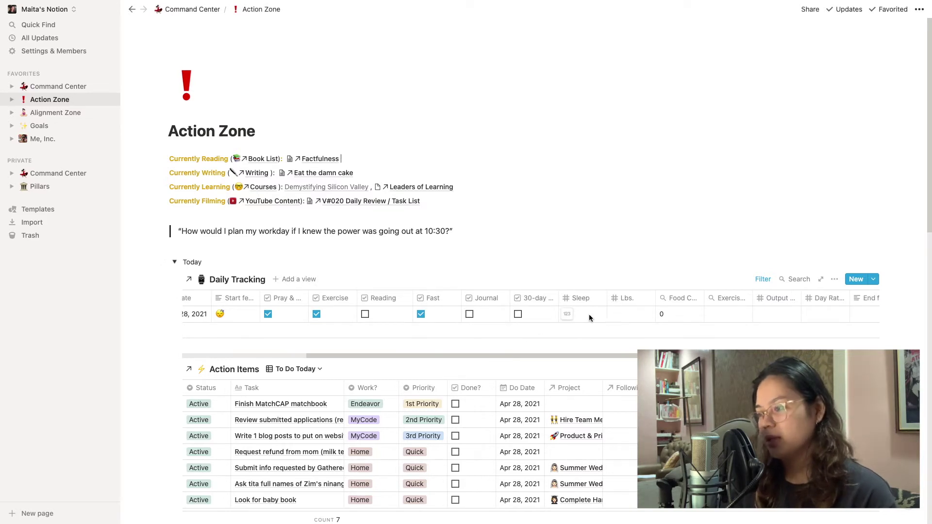
Step: Log 5 hours of Sleep and leave the Lbs. cell empty
click(590, 313)
text(5)
key(Tab)
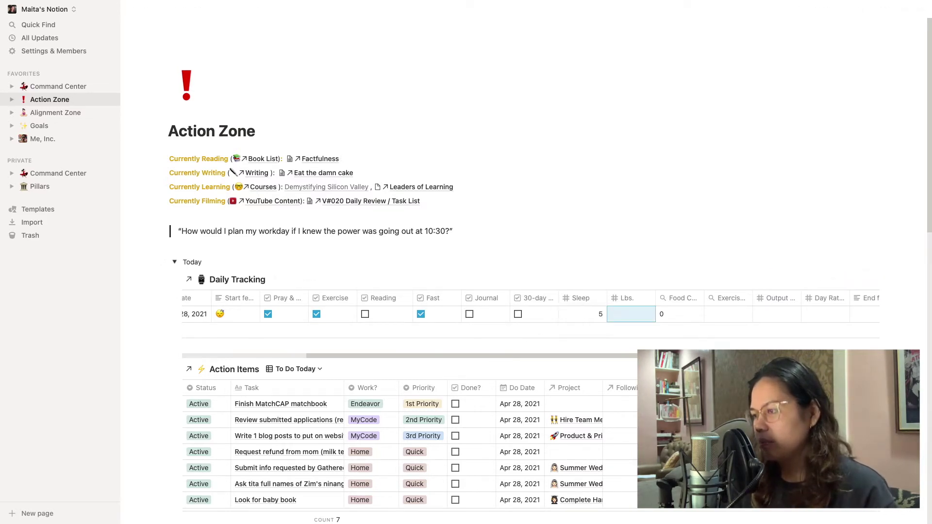
scroll(554, 334, right, 7)
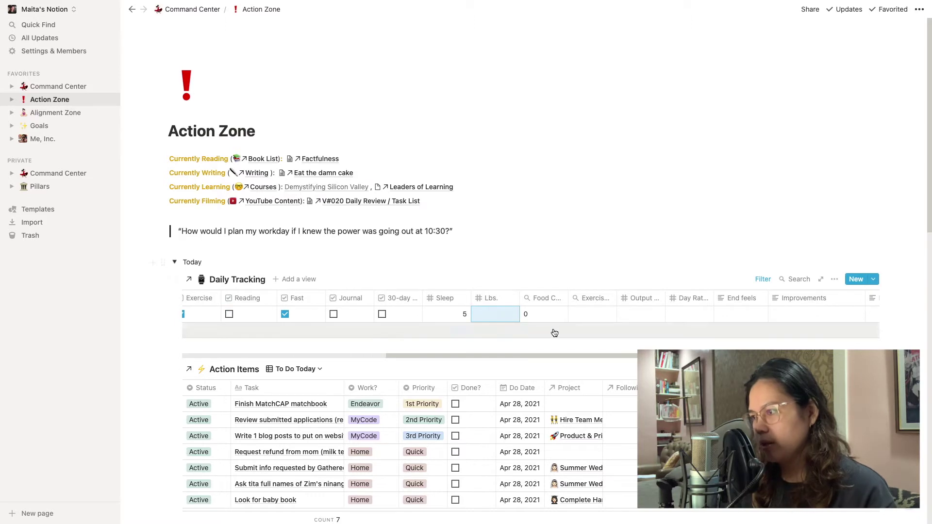
key(Escape)
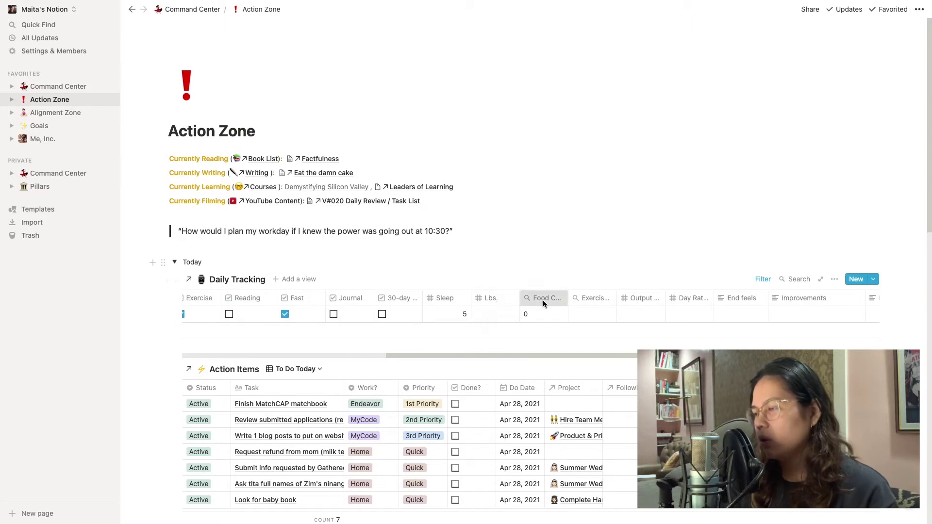
Step: Inspect and close the Food Cals and Exercise Cals column settings
click(543, 301)
click(590, 298)
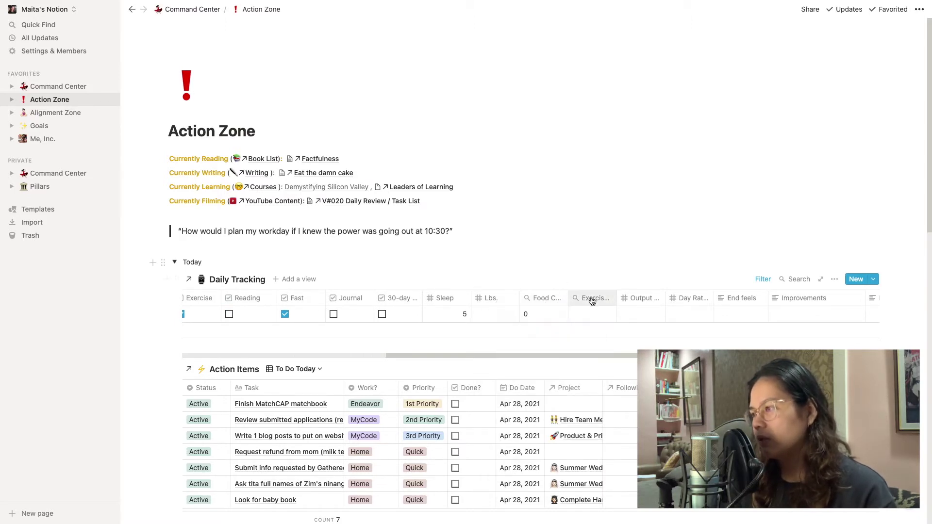
click(590, 299)
click(607, 256)
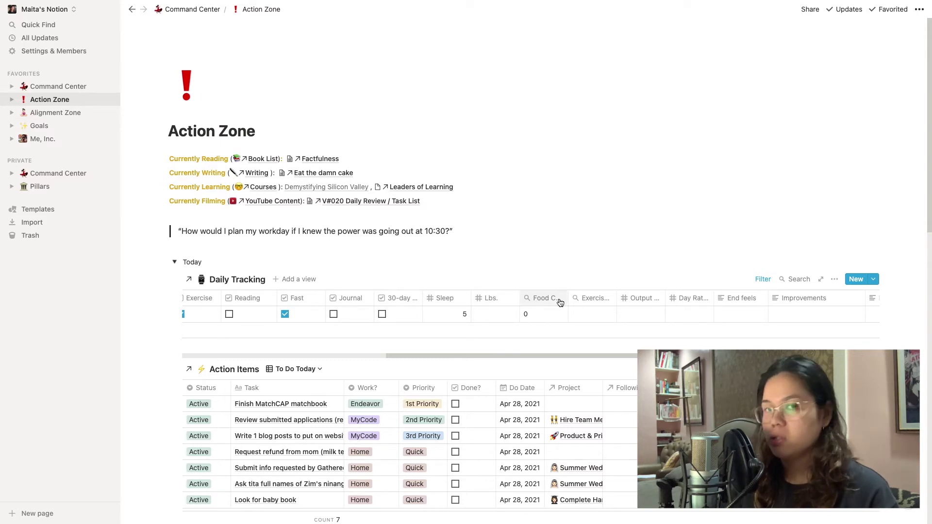
scroll(578, 319, right, 3)
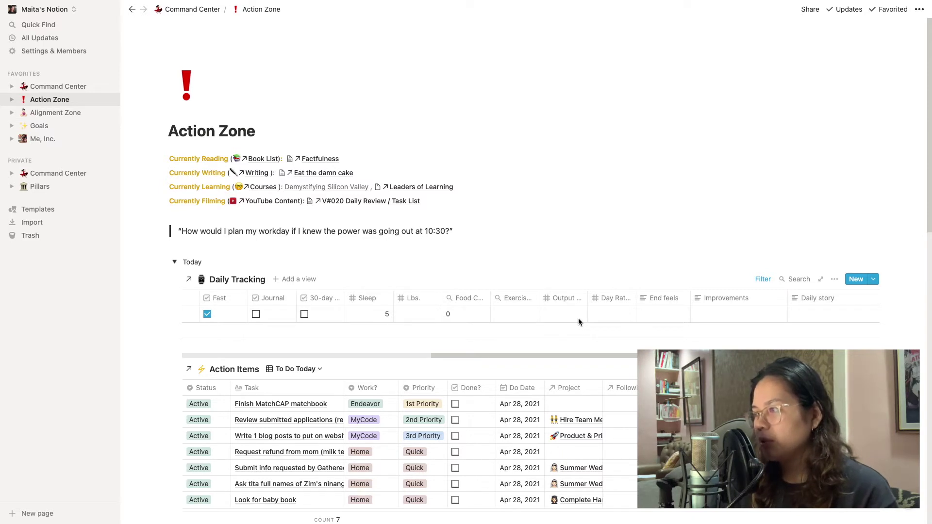
Step: Mark five action items done, including the MatchCAP matchbook, blog post and refund request tasks
scroll(579, 318, down, 2)
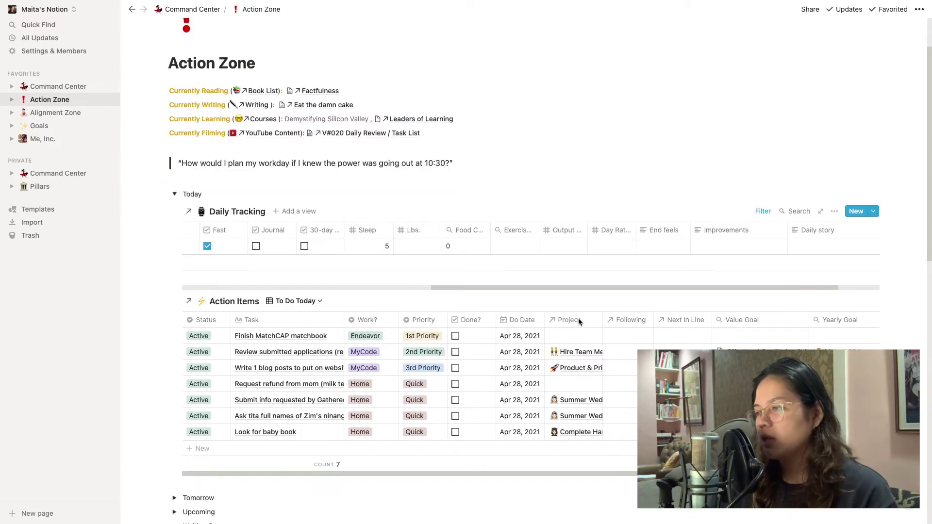
click(455, 337)
click(456, 336)
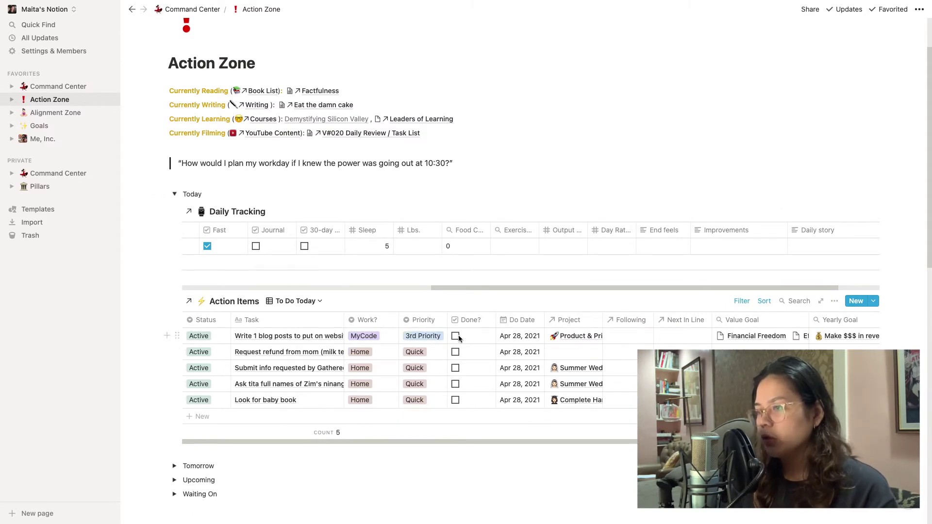
click(455, 339)
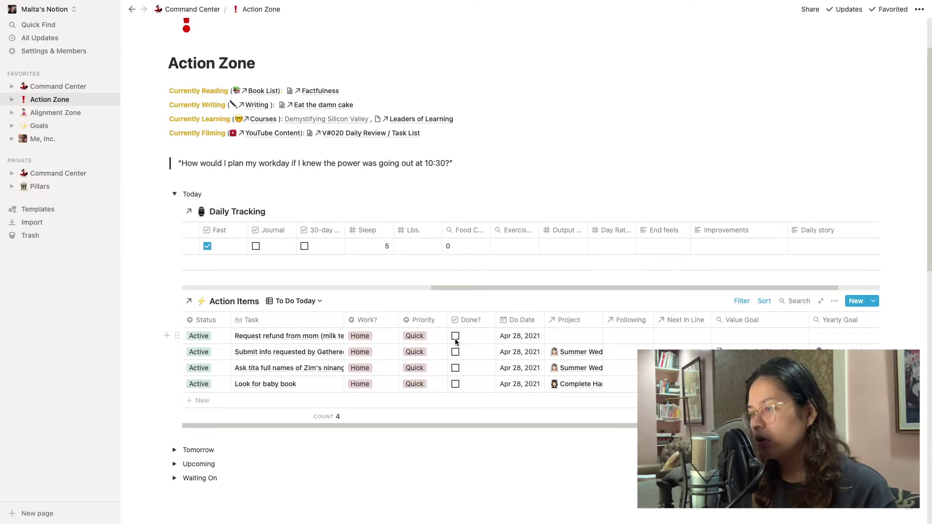
click(455, 368)
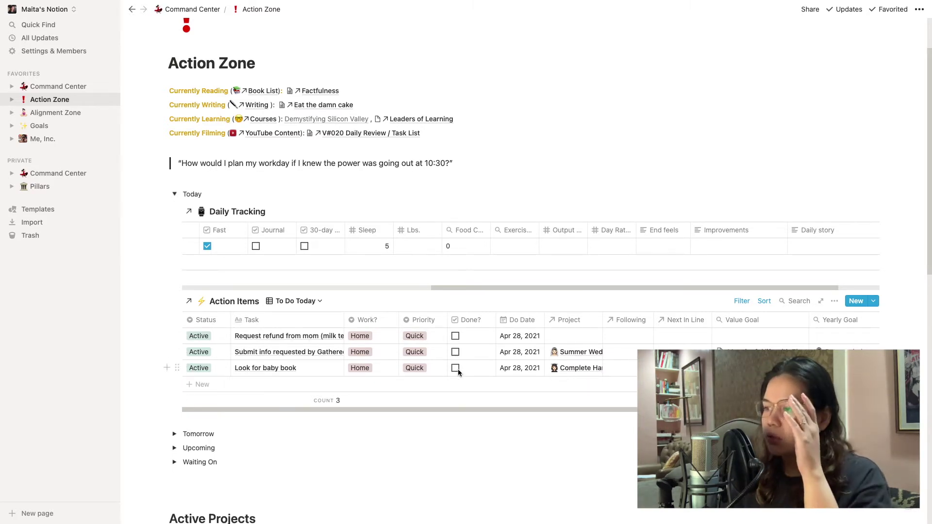
click(456, 337)
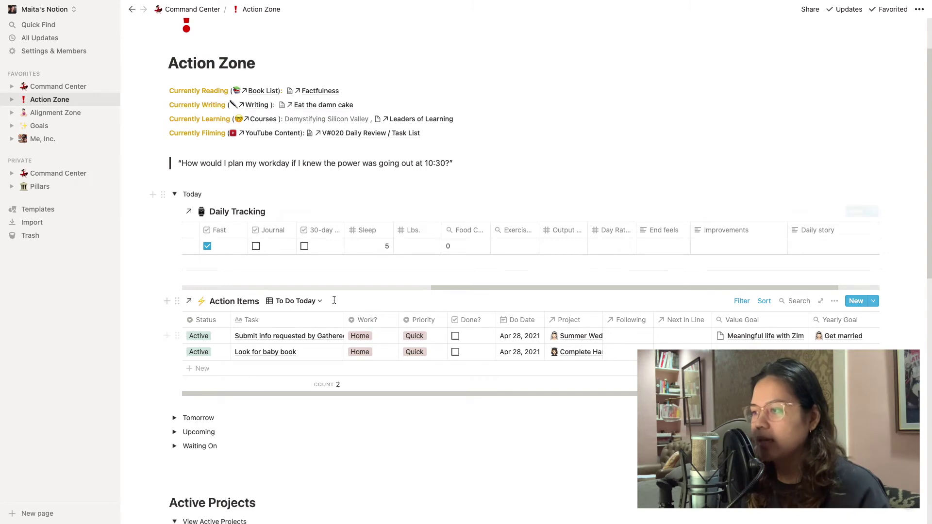
Step: Reschedule the info-submission and Look for baby book tasks to Apr 29
click(527, 340)
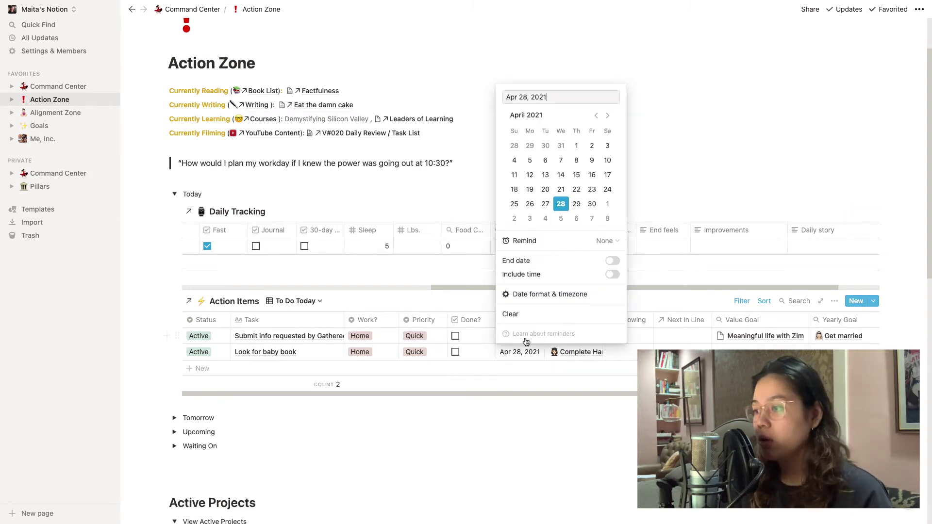
click(576, 204)
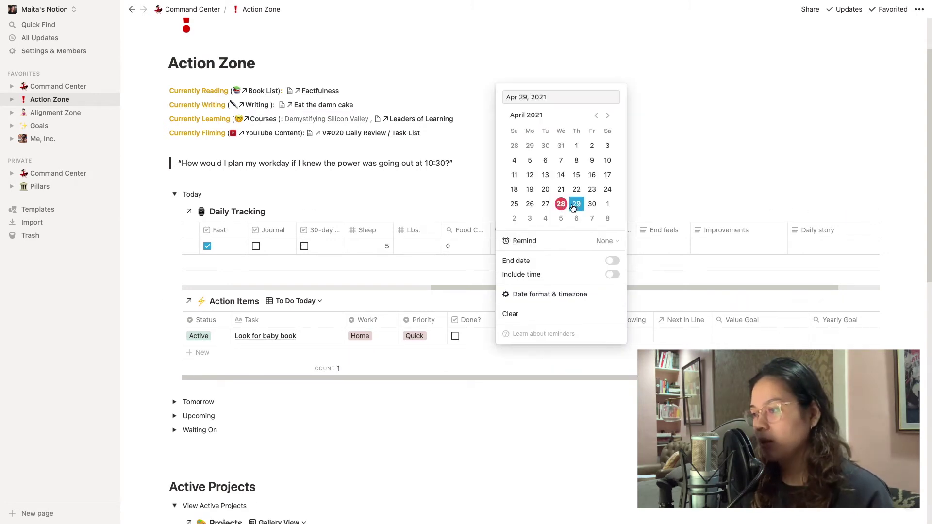
click(438, 294)
click(517, 336)
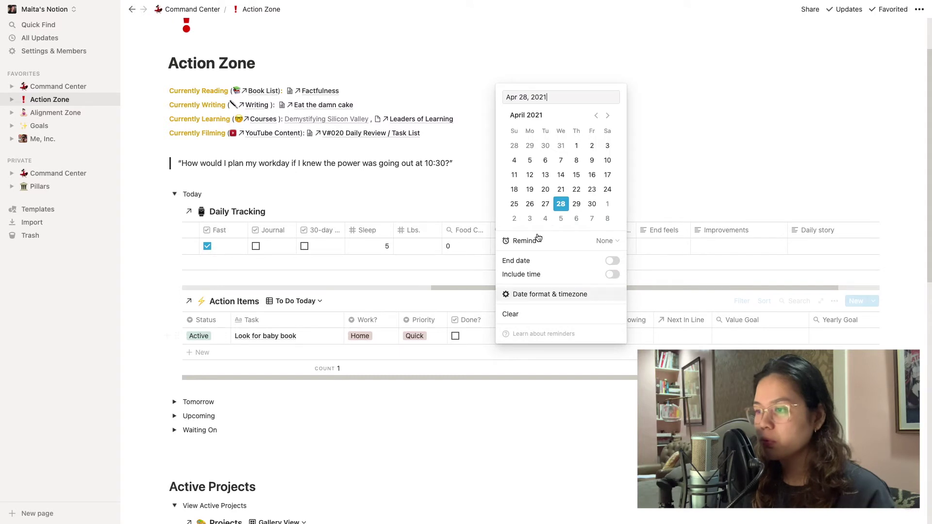
click(577, 205)
click(662, 290)
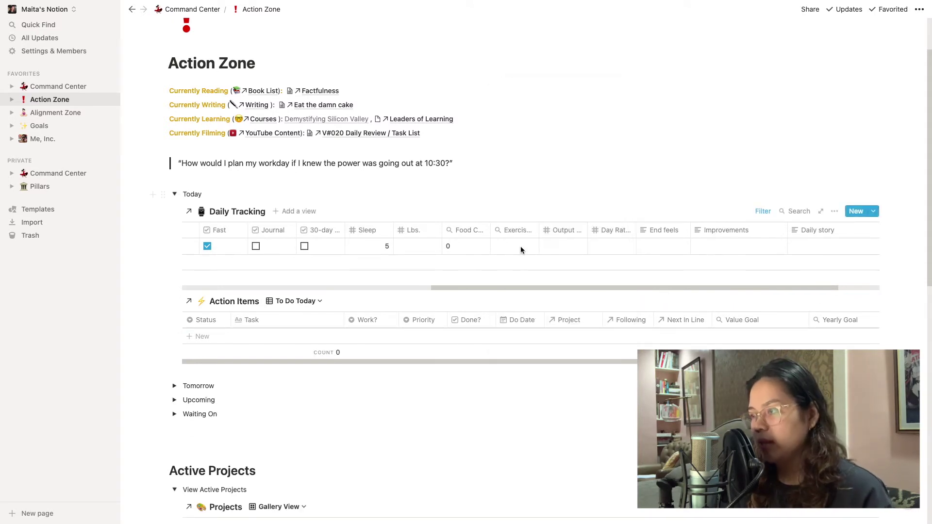
Step: Enter 80 for Output (%) and a Day Rating of 4
scroll(562, 241, up, 1)
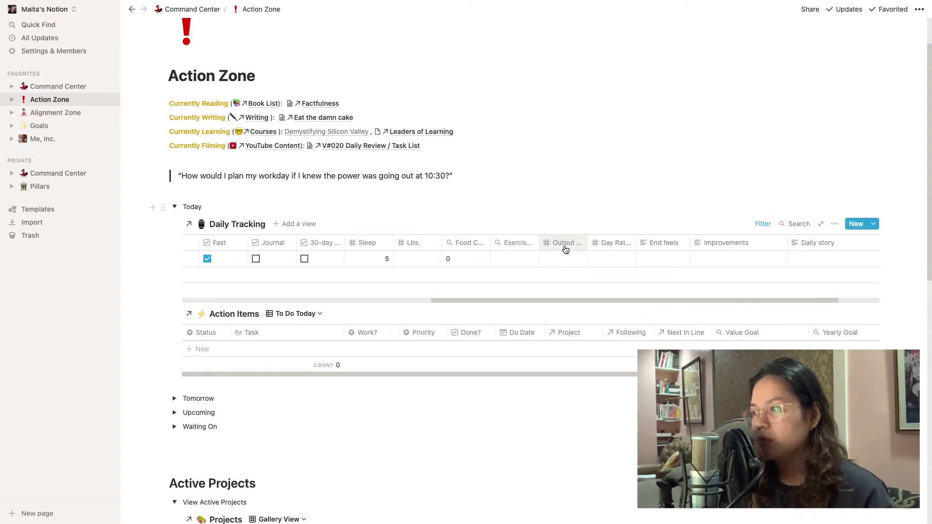
click(564, 244)
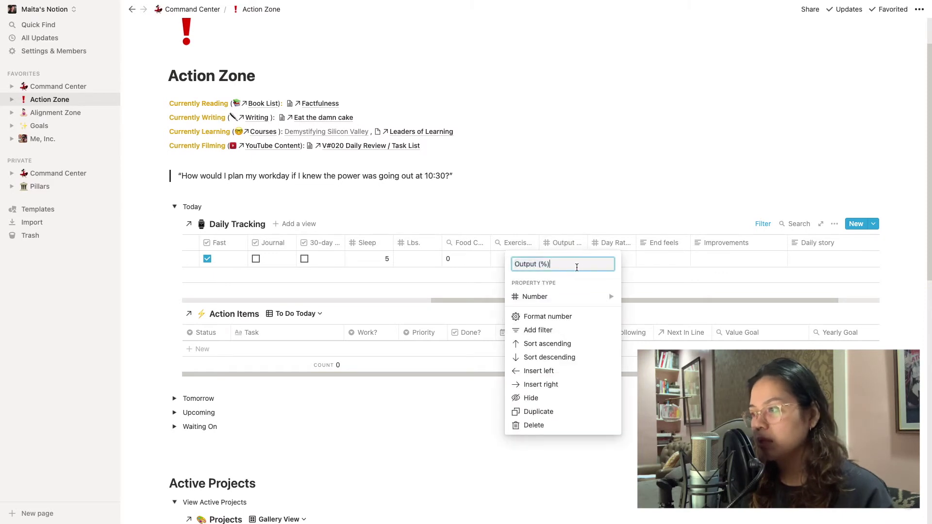
click(555, 256)
click(556, 257)
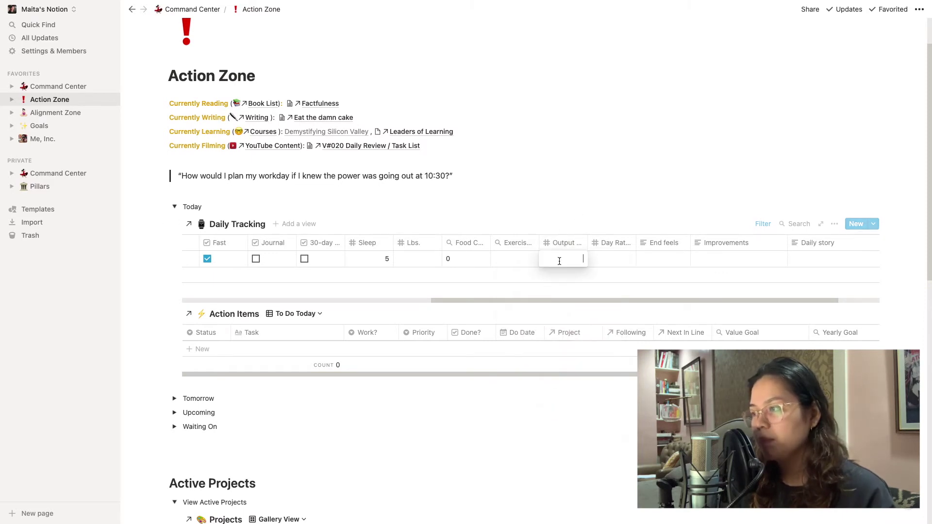
text(80)
key(Tab)
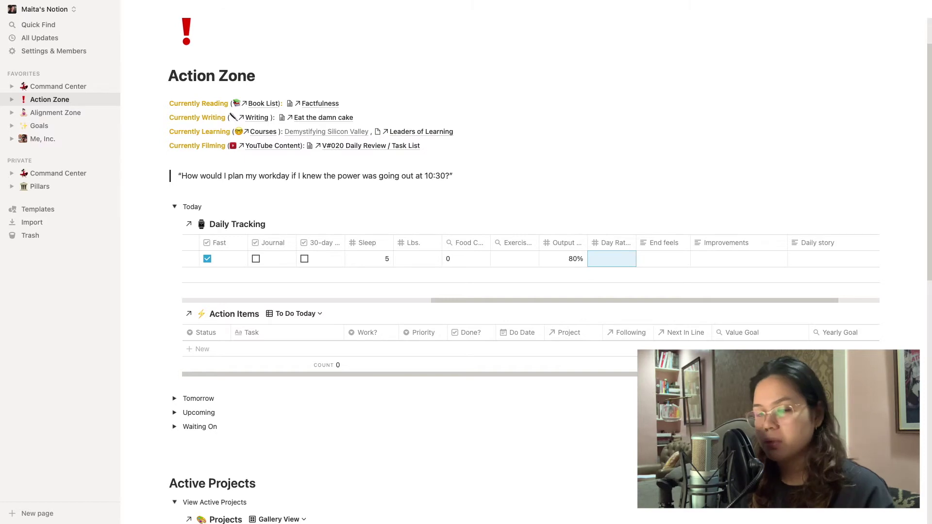
text(4)
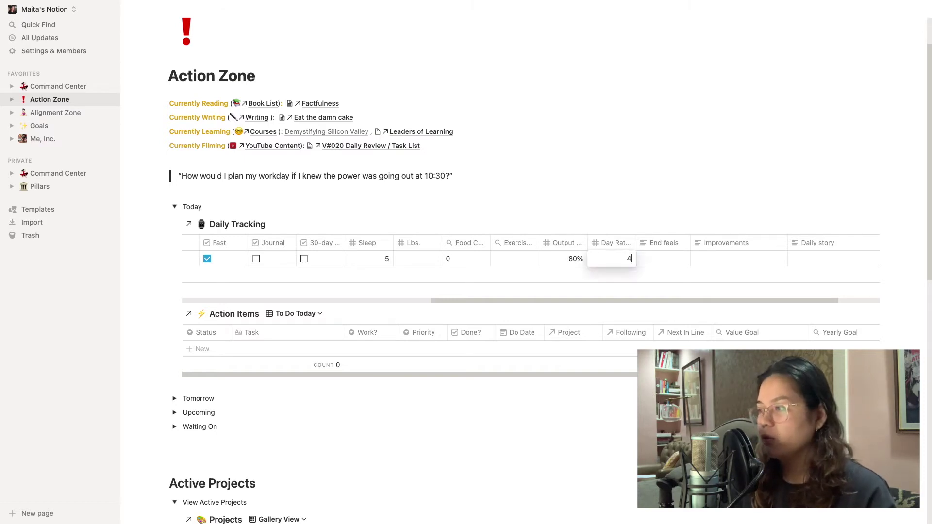
key(Tab)
Step: Set End feels to the sleeping-face emoji
key(ctrl+super+space)
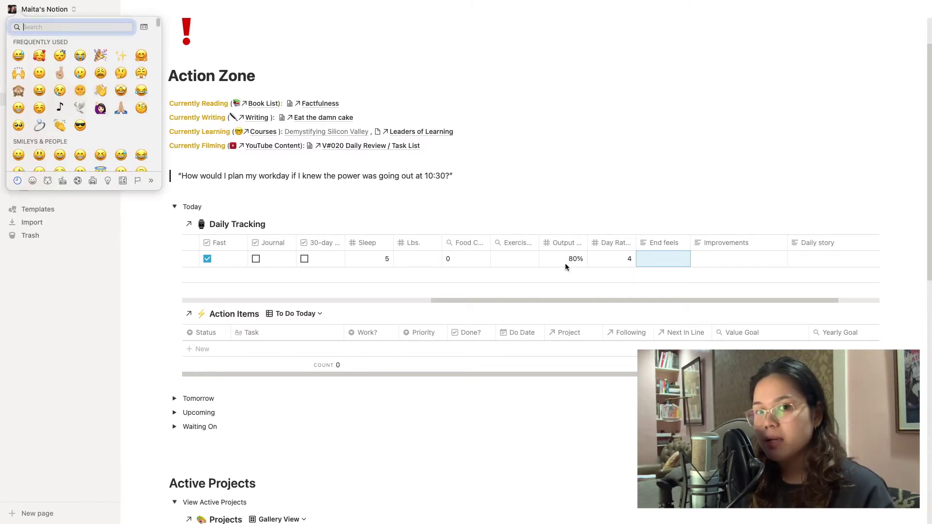
scroll(83, 95, down, 3)
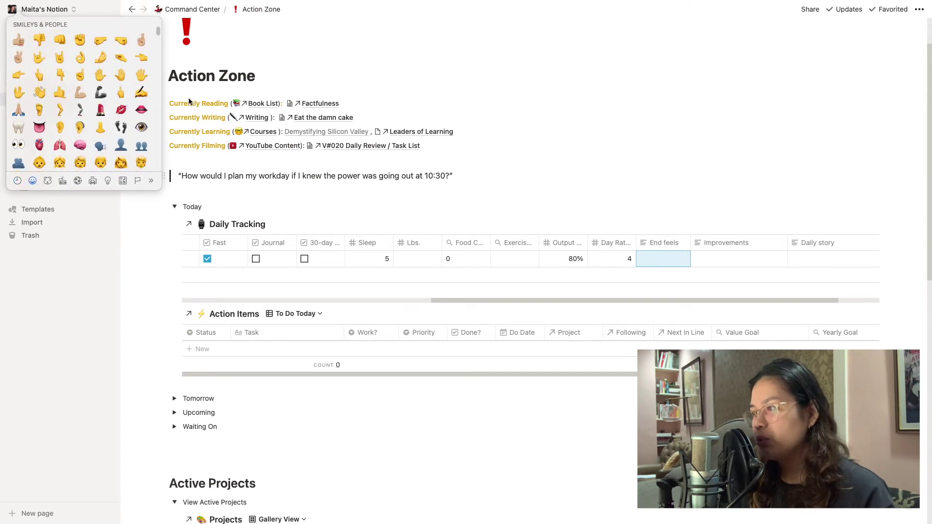
scroll(83, 96, up, 3)
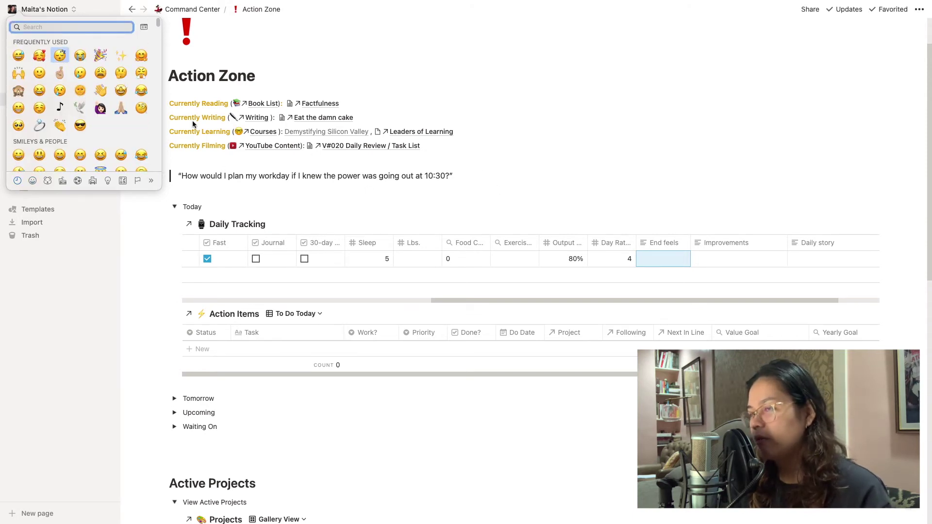
key(Escape)
click(663, 258)
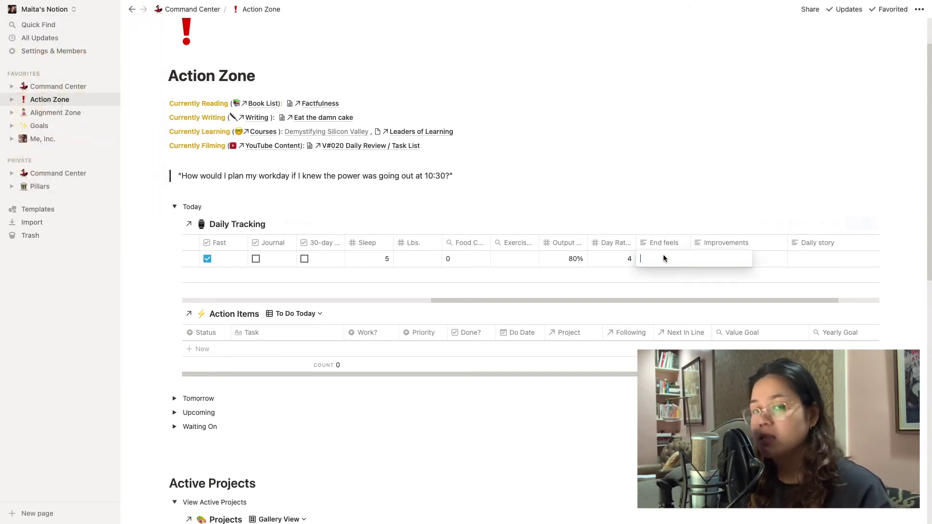
key(ctrl+super+space)
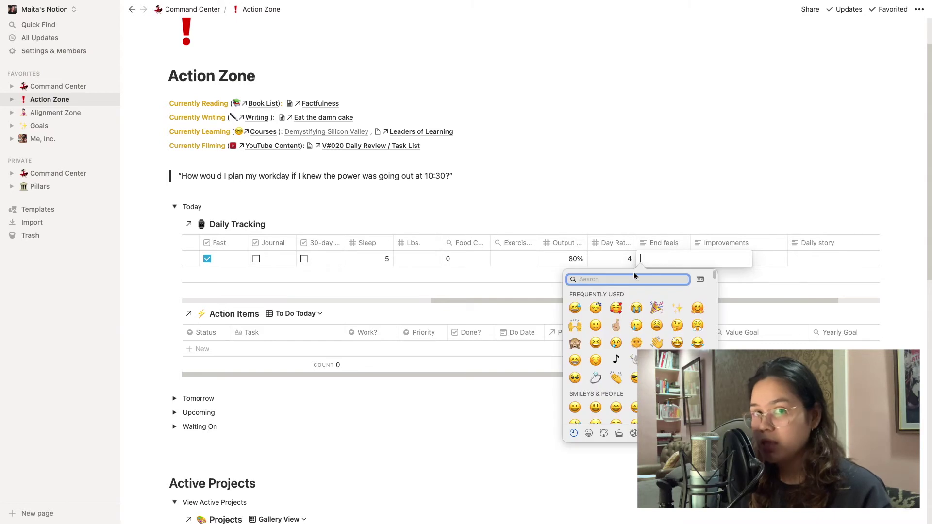
click(596, 308)
Step: Add the Improvements note 'Do not stay up at 1am looking at wedding dress designs' and a Daily story
click(763, 262)
text(Do not stay up at 1am lo)
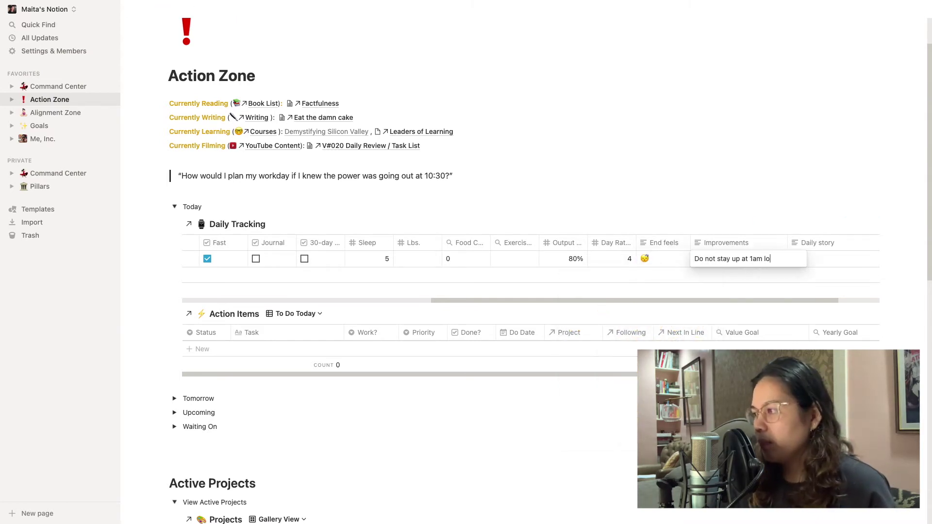
text(oking at wedding dress designs)
key(Tab)
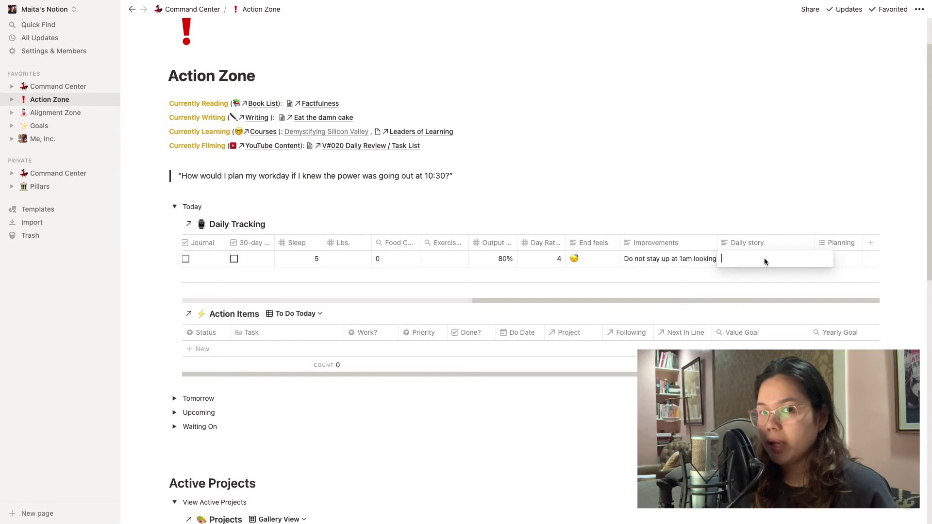
text(Today I took my afternoon walk while interviewing two candidates that applied for the Operations Assistant position at My)
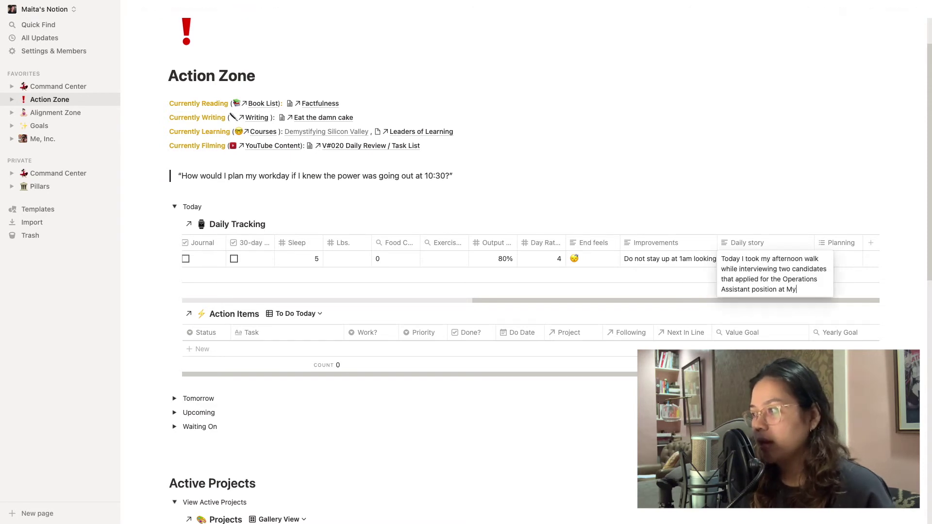
text(Code. It was nice to be able to multitask in a way that)
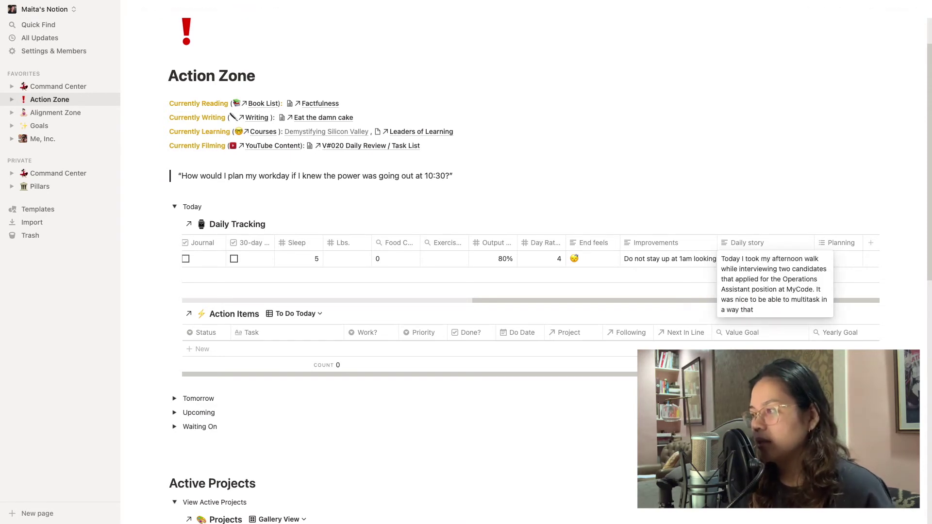
text( both my mind and my body got to be active. I get to get some exercise in)
key(Tab)
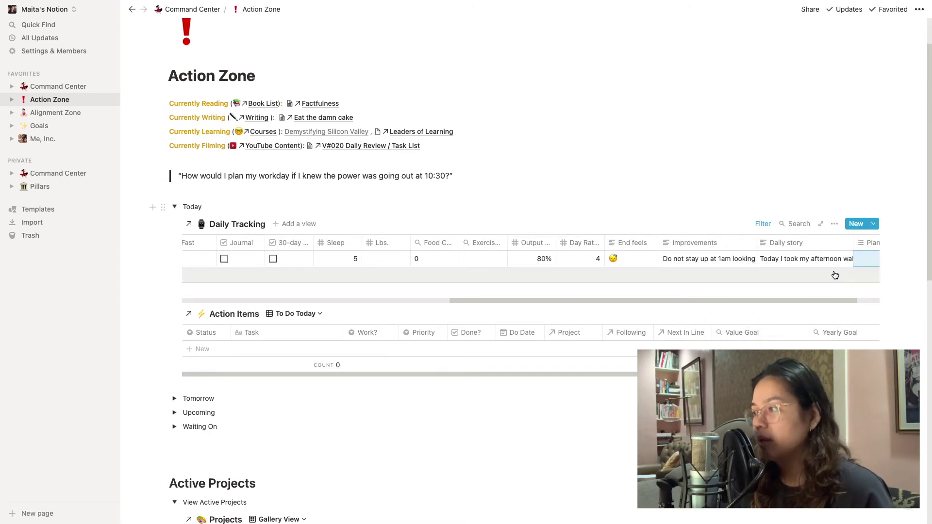
scroll(833, 273, left, 10)
scroll(558, 331, up, 2)
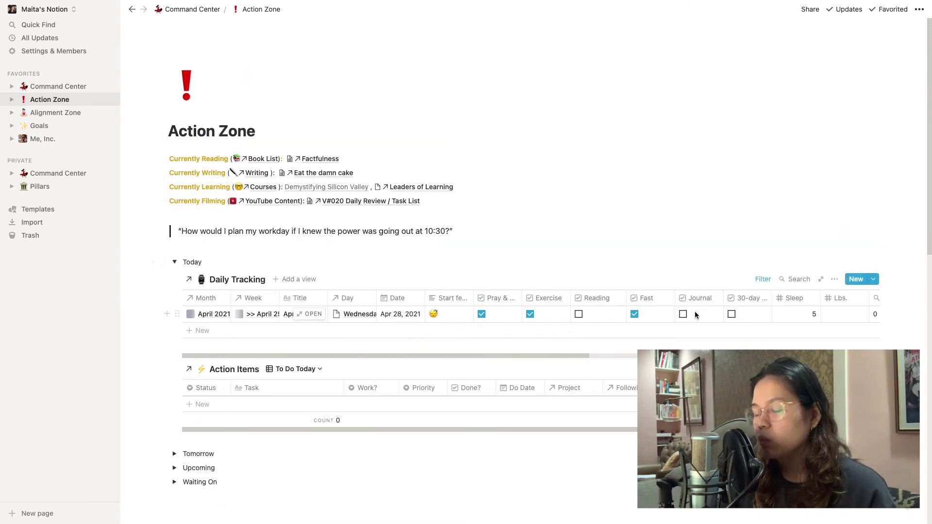
scroll(695, 314, right, 3)
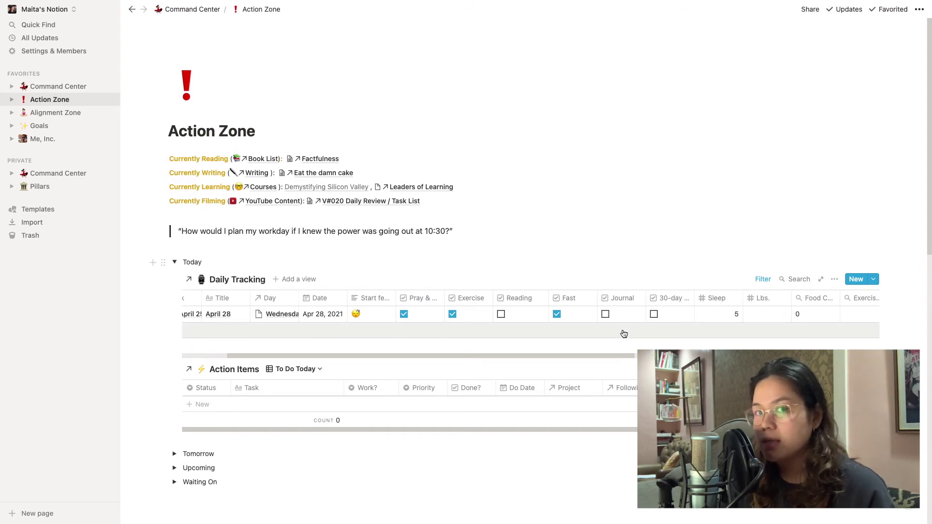
scroll(849, 311, right, 10)
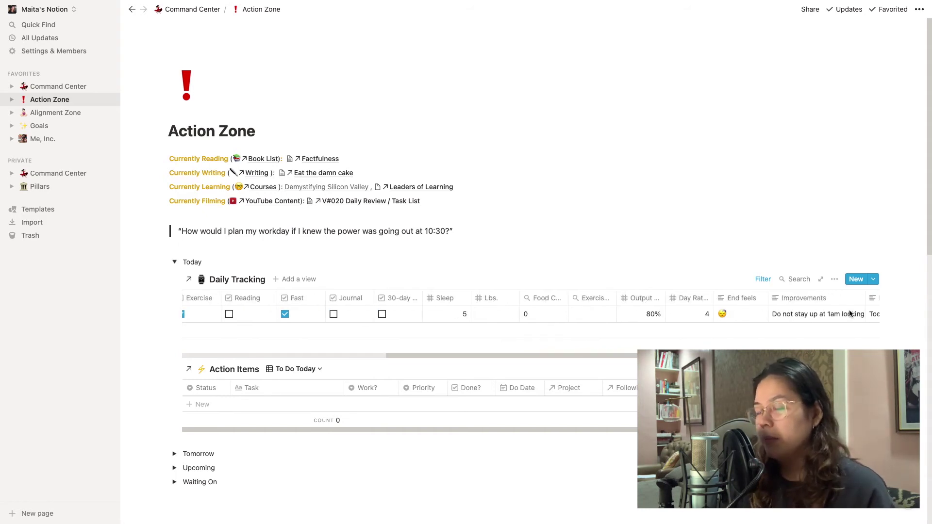
scroll(849, 313, left, 13)
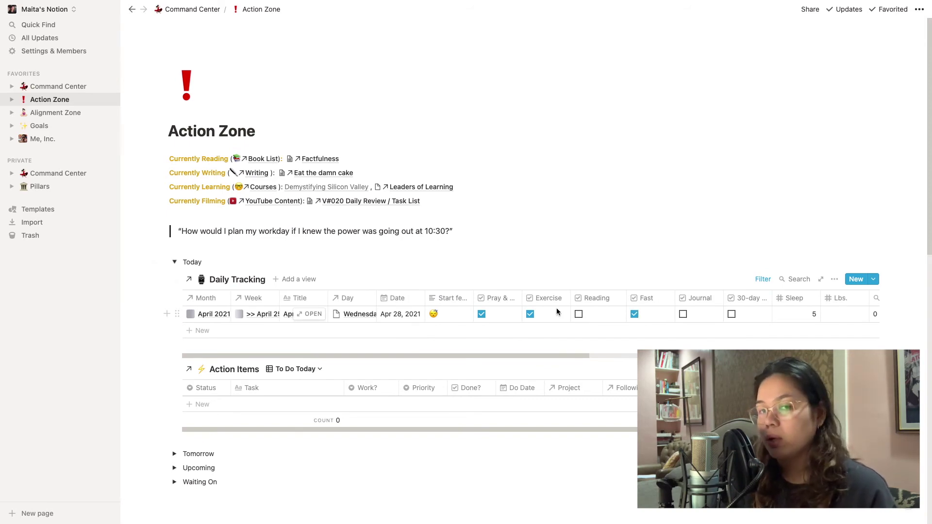
scroll(491, 301, down, 4)
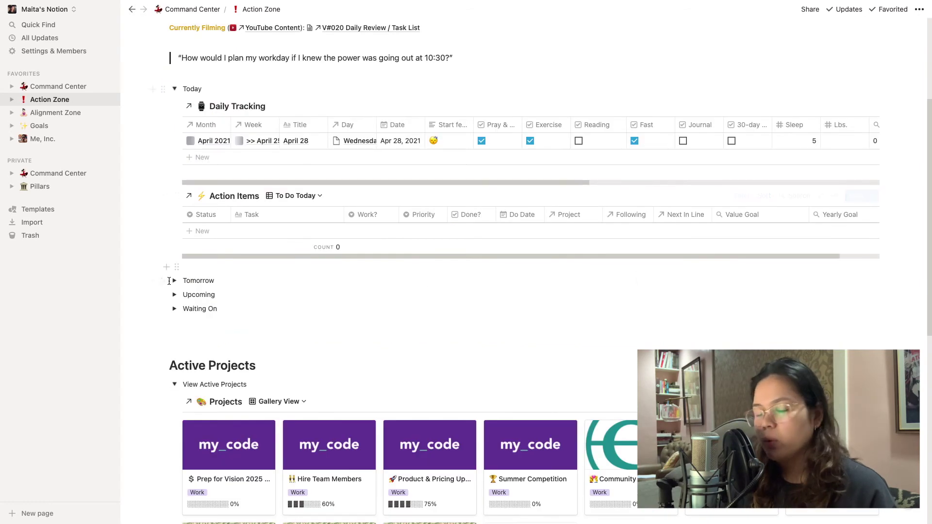
Step: Tag tomorrow's 'Finalize order request for tshirts' task as MyCode with Quick priority
click(175, 281)
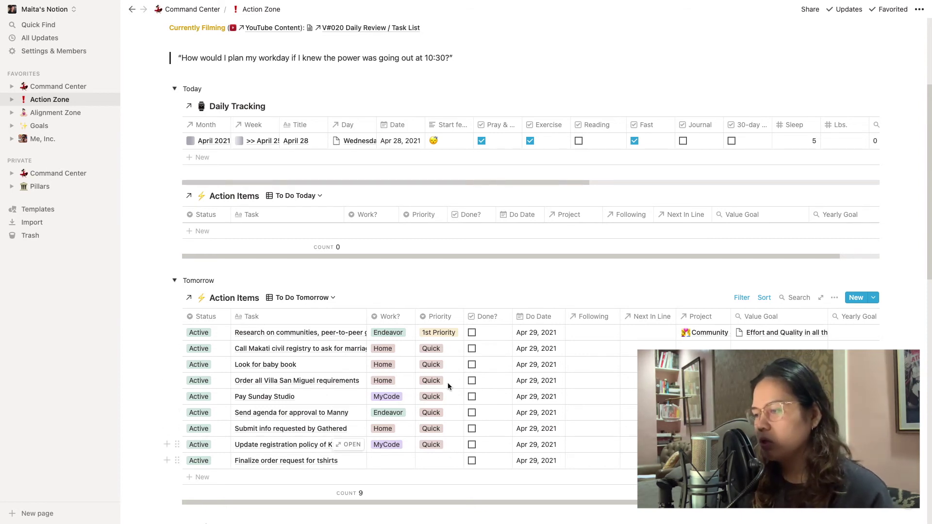
scroll(446, 383, down, 3)
click(395, 388)
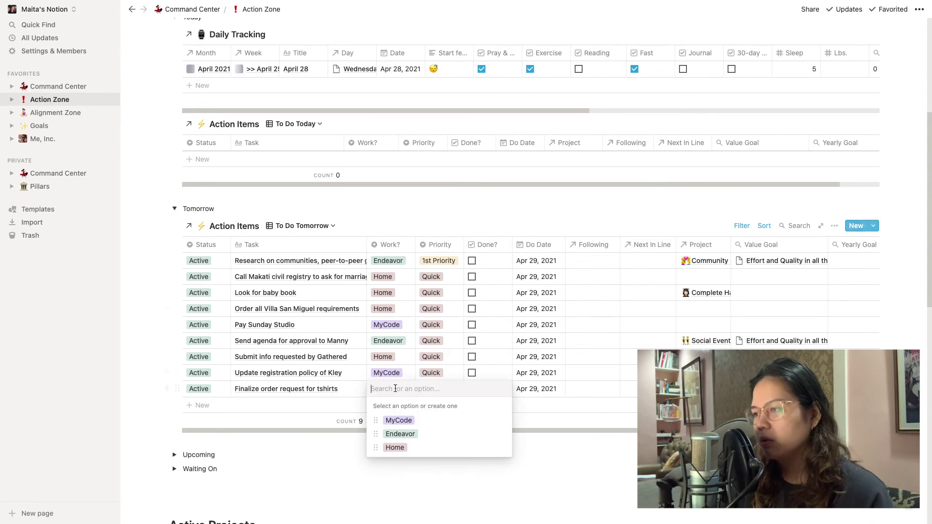
click(398, 420)
click(439, 389)
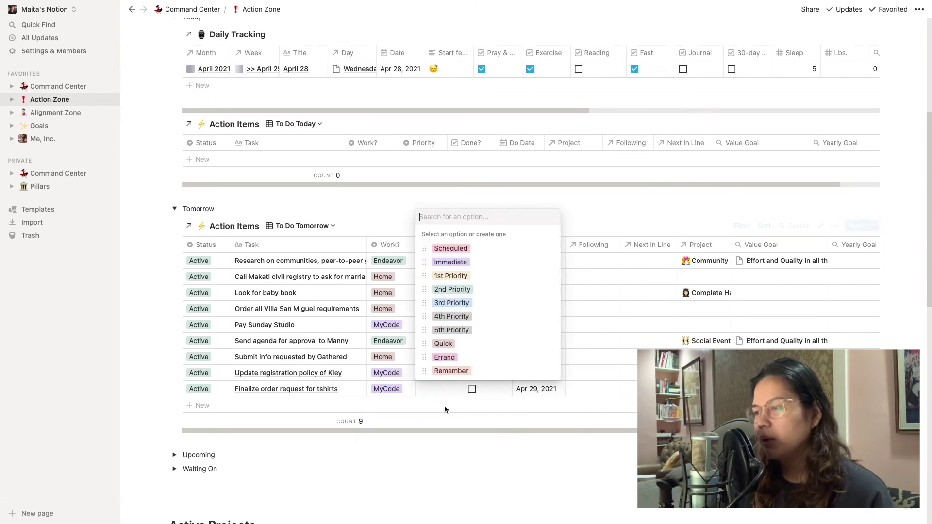
click(443, 344)
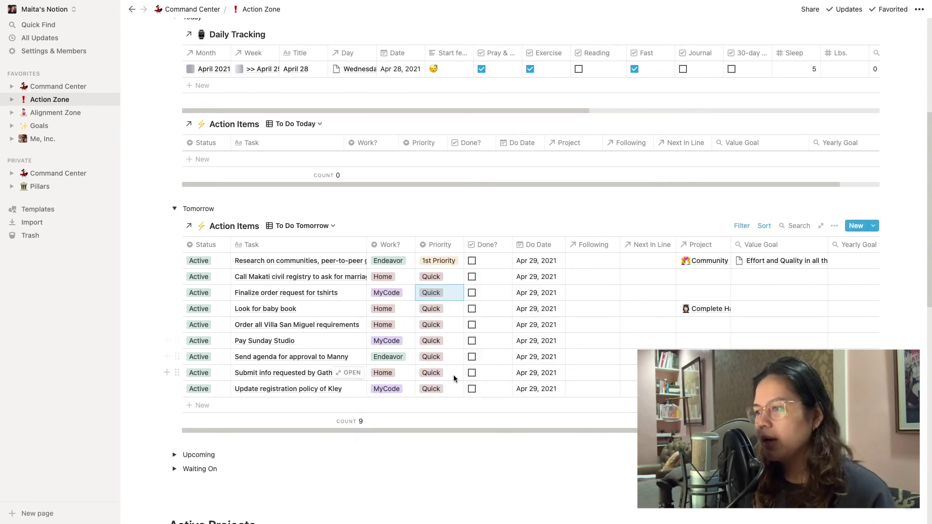
click(175, 210)
Step: Expand the Upcoming calendar and move the Send agenda task to the 30th
click(175, 223)
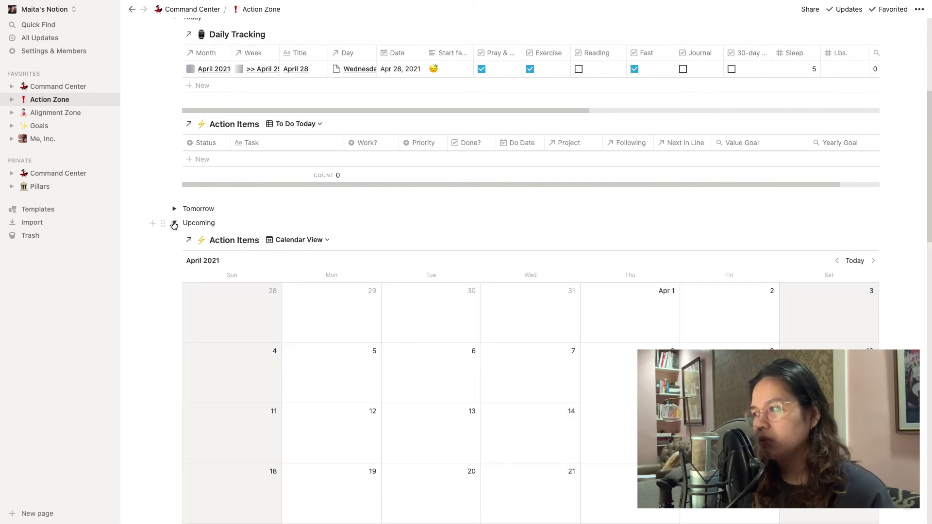
scroll(531, 272, down, 9)
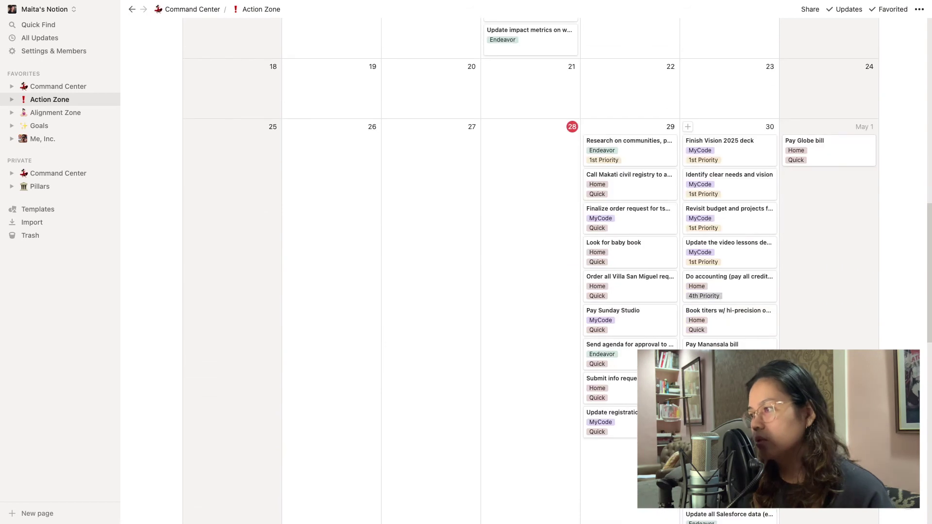
mouse_move(641, 349)
mouse_down()
mouse_move(727, 330)
mouse_move(634, 333)
mouse_move(631, 344)
mouse_up()
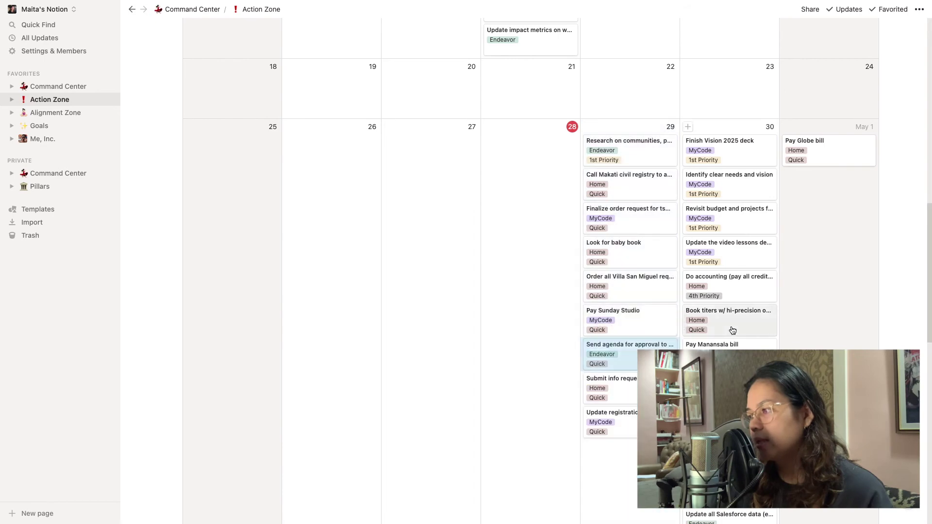
scroll(843, 193, up, 5)
Step: In May 2021, move the feedback edits task to May 5 and the t-shirt order to May 1
click(871, 162)
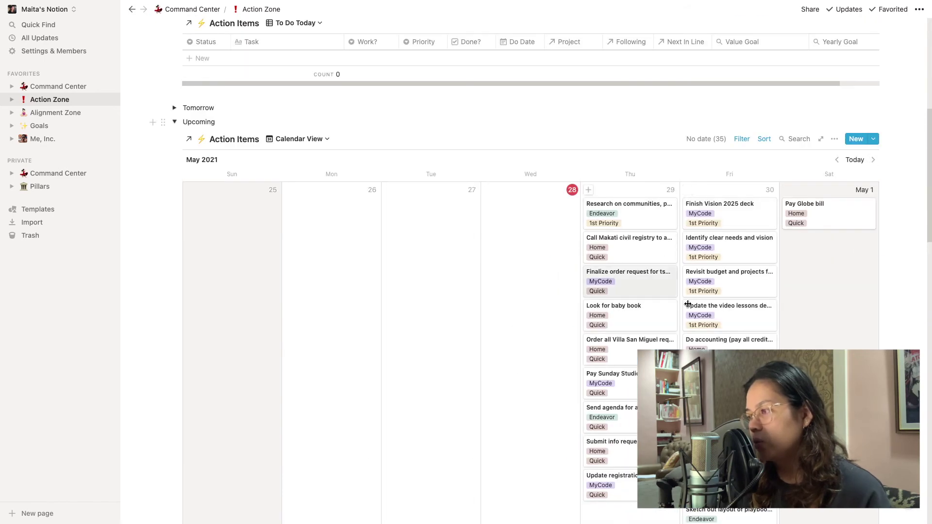
scroll(687, 306, down, 4)
drag(720, 277, 537, 457)
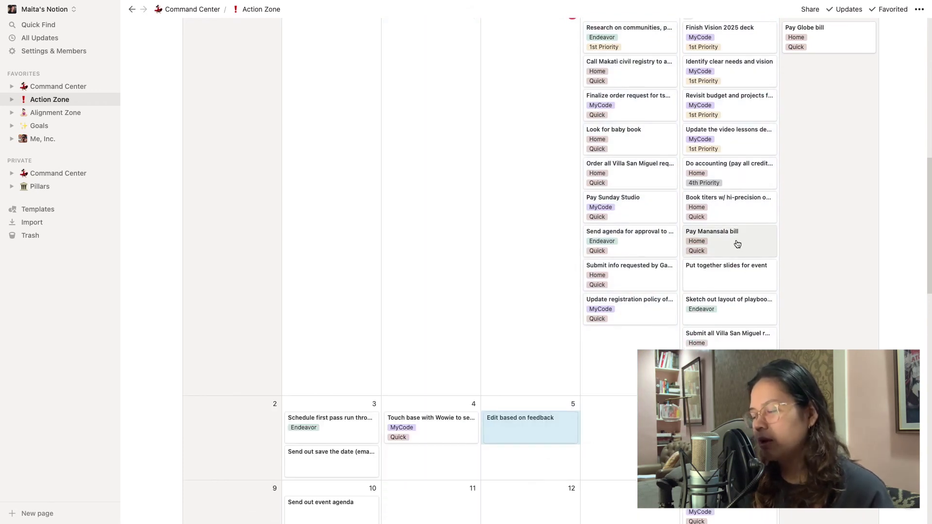
scroll(741, 277, down, 3)
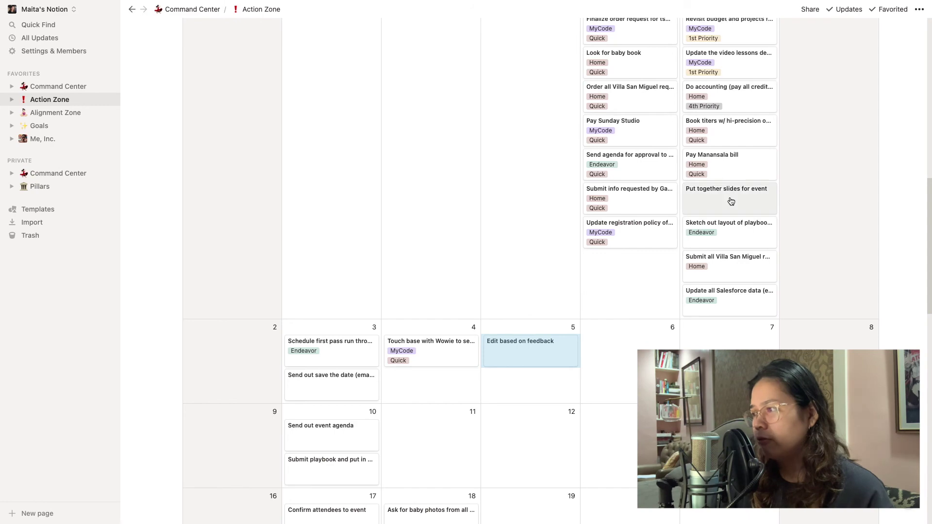
drag(730, 199, 429, 405)
scroll(126, 121, up, 10)
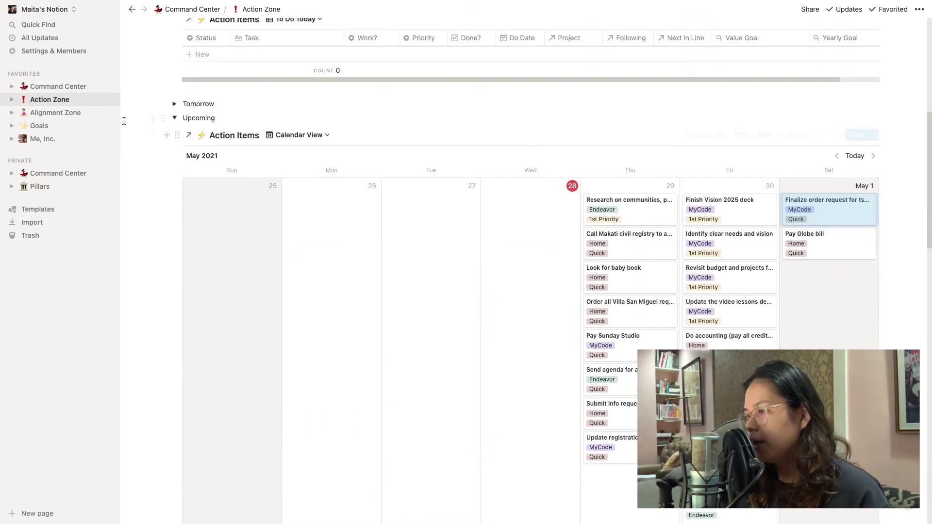
click(174, 118)
Step: Open and close View Full Year Goals, then leave View Value Goals expanded
scroll(242, 297, down, 4)
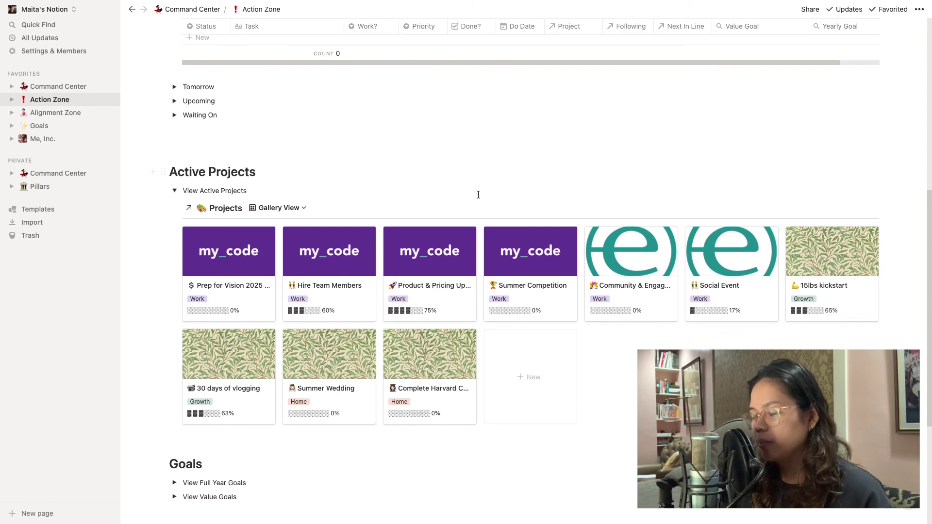
click(172, 321)
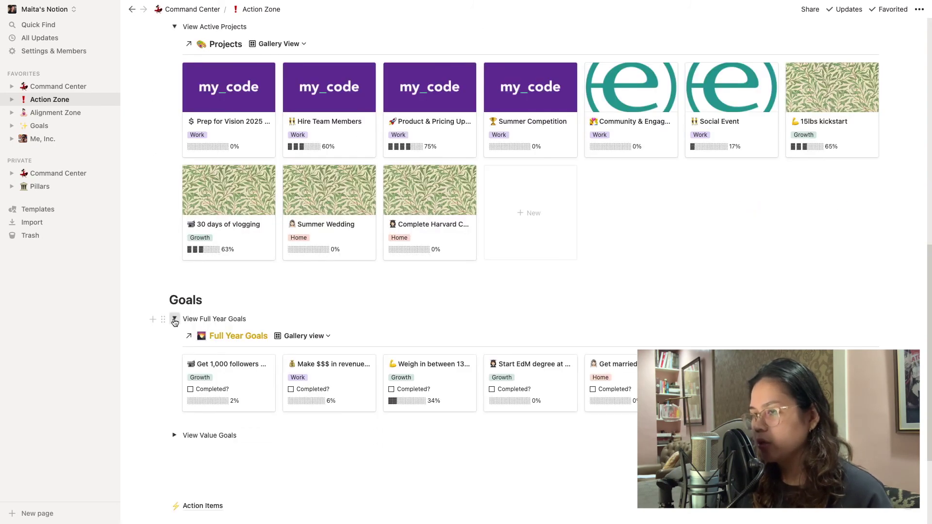
click(174, 320)
click(176, 334)
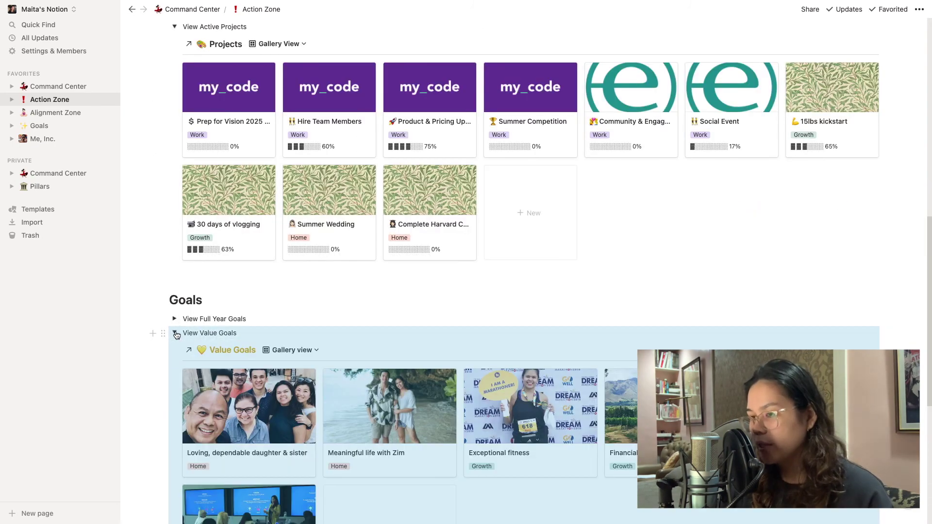